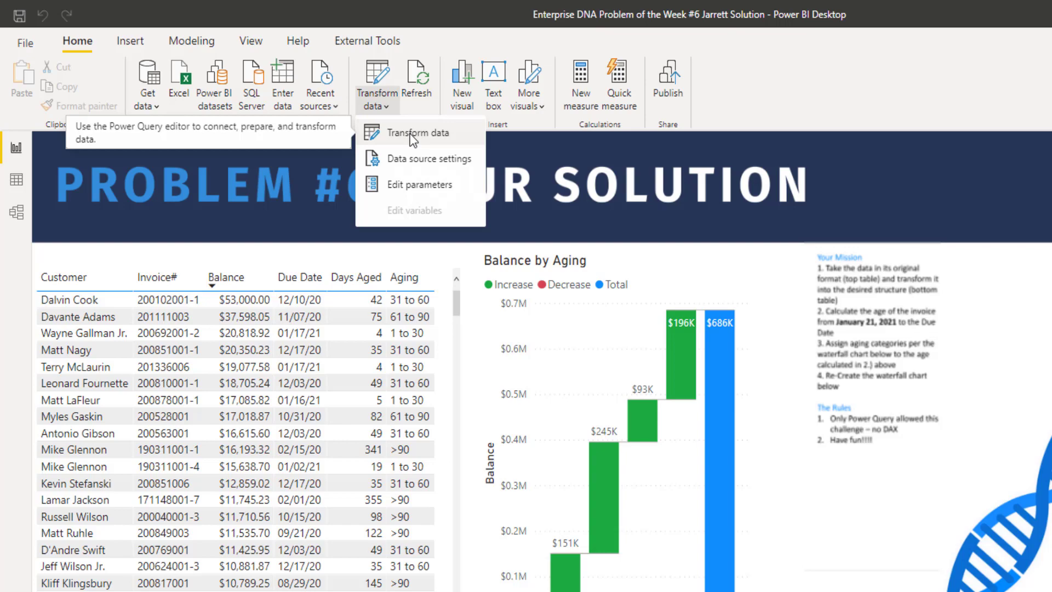
Open the Power Query editor and inspect the Source and Promoted Headers steps of the Original Data query.
left_click(412, 134)
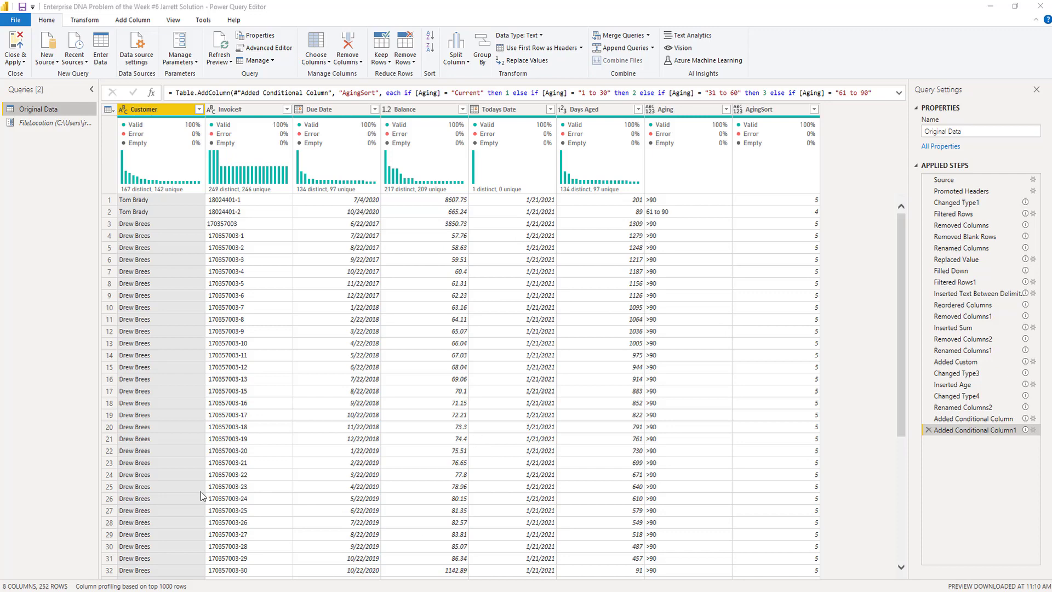
left_click(943, 180)
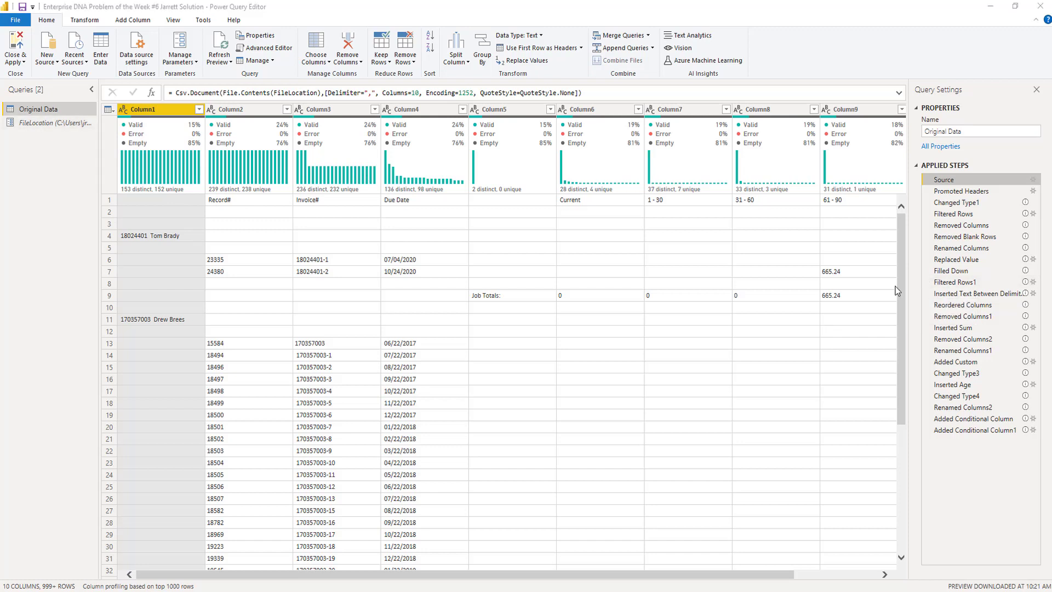
left_click(970, 191)
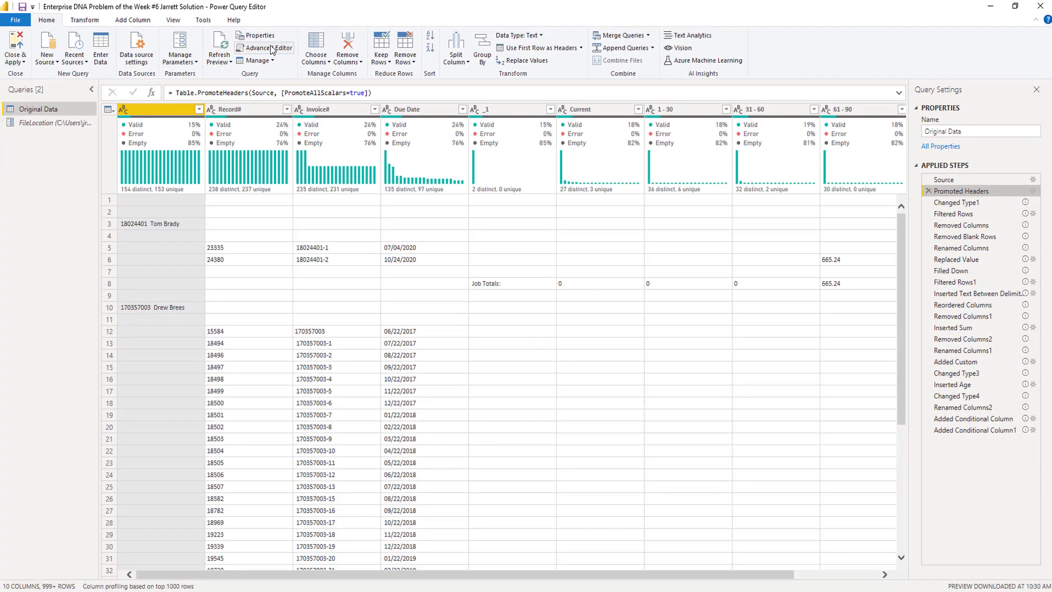
Review the query code's comment about setting Current as decimal, and inspect the Changed Type1 step.
left_click(272, 50)
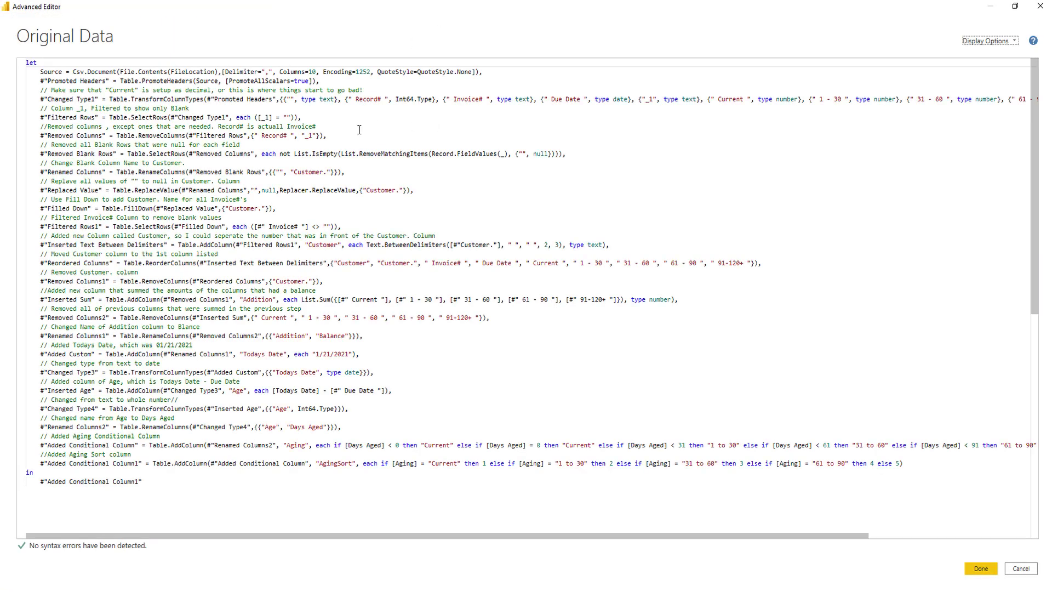
left_click_drag(40, 93, 369, 90)
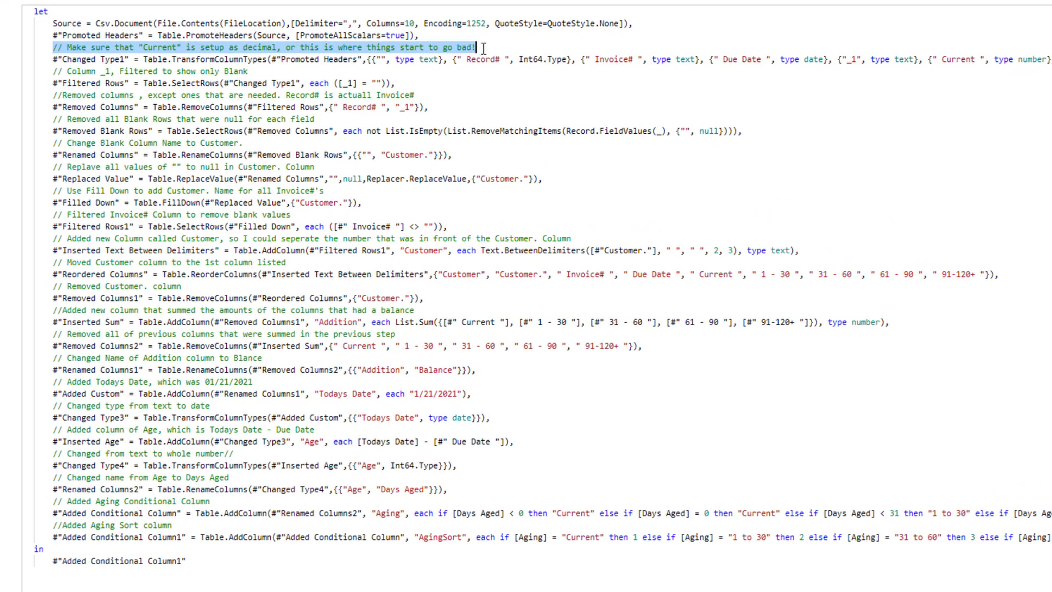
left_click(448, 201)
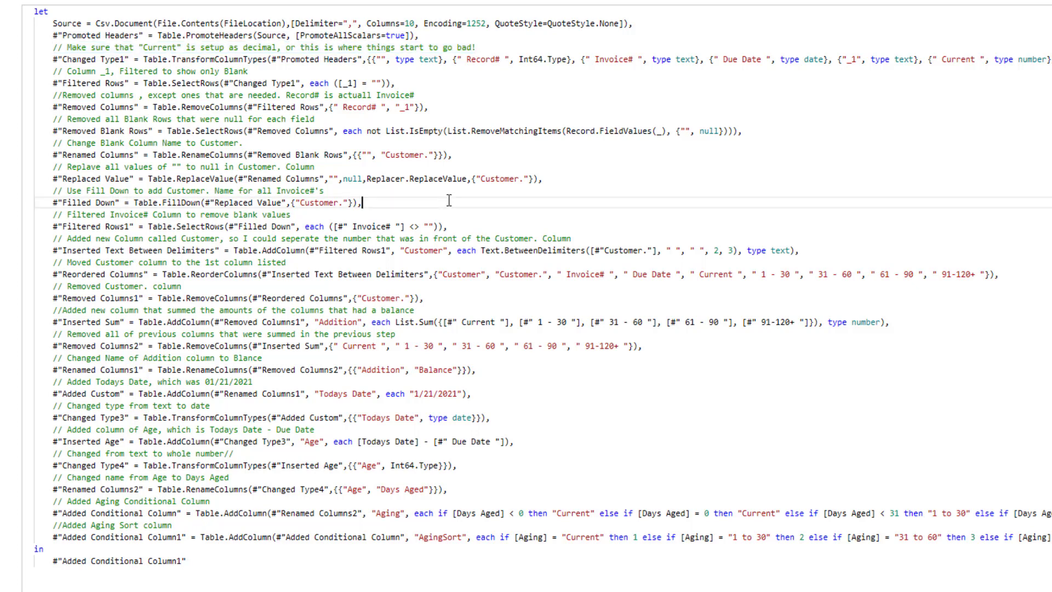
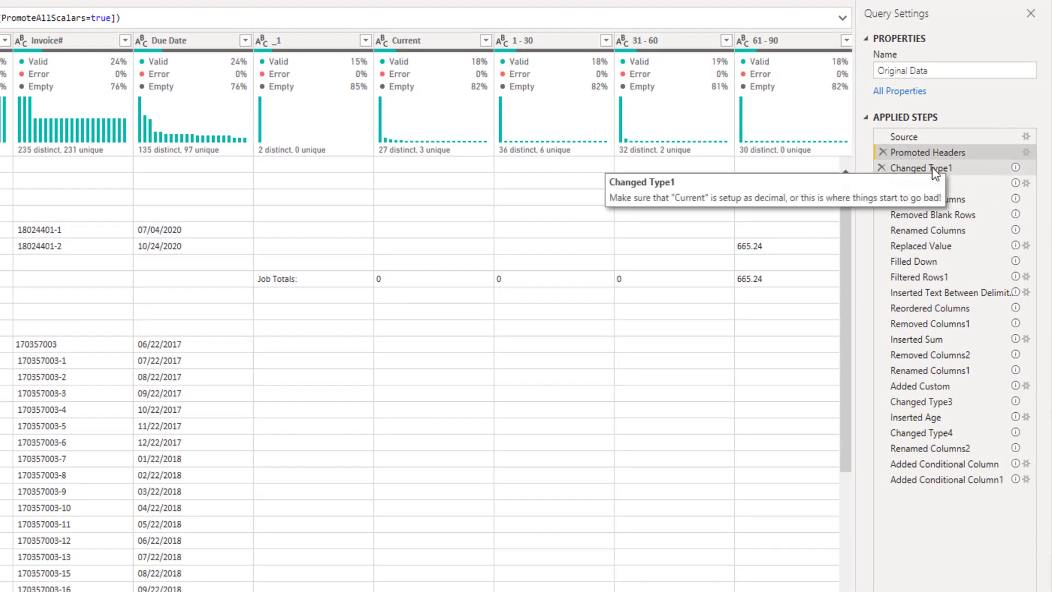
left_click(931, 168)
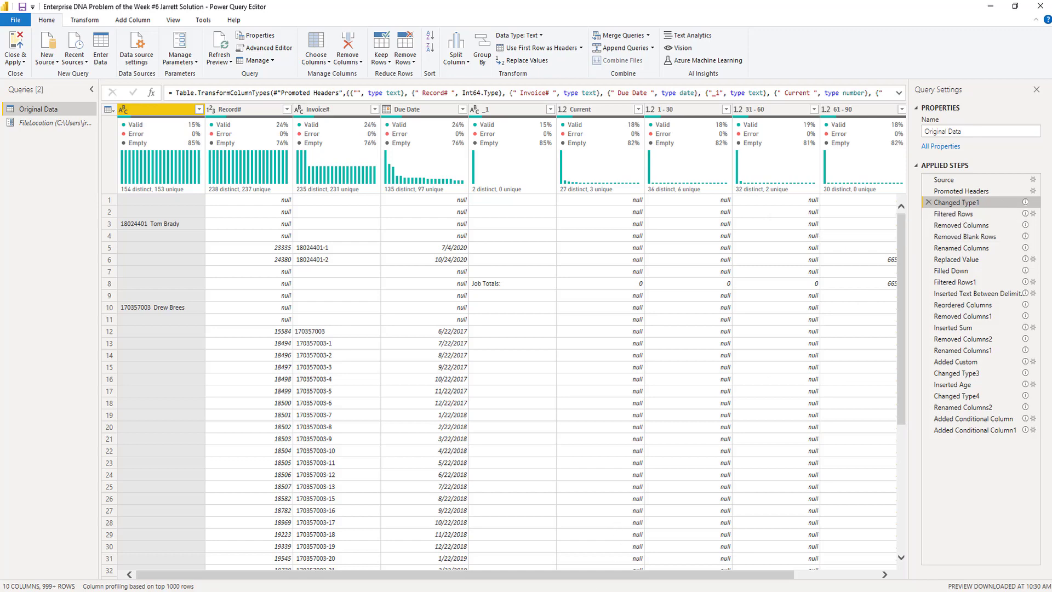
Switch to the WRONG AMOUNT report and open its Power Query editor in a maximized window.
mouse_move(579, 591)
left_click(579, 554)
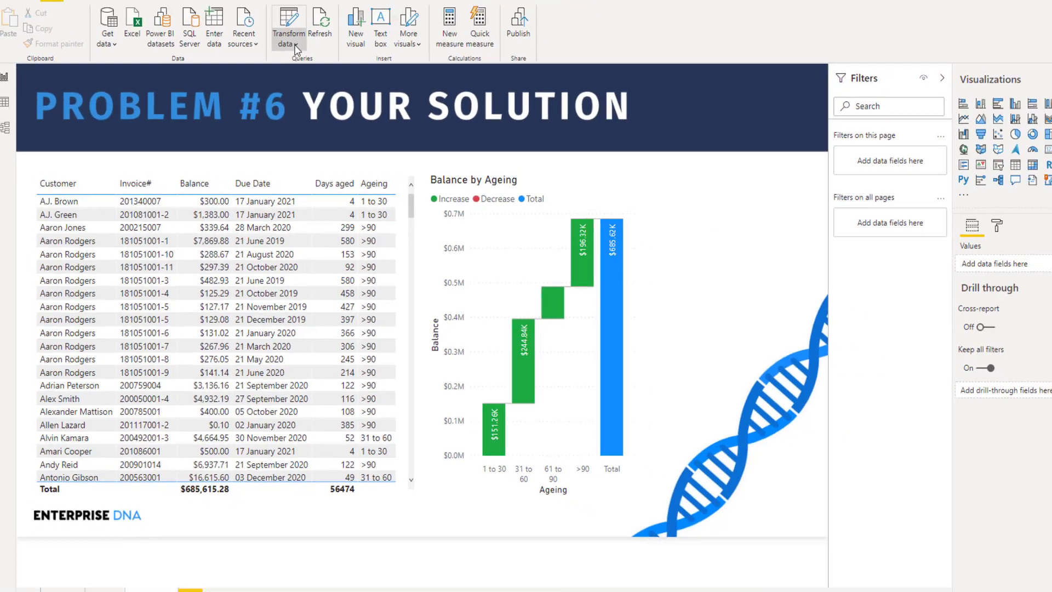
left_click(265, 71)
left_click(297, 95)
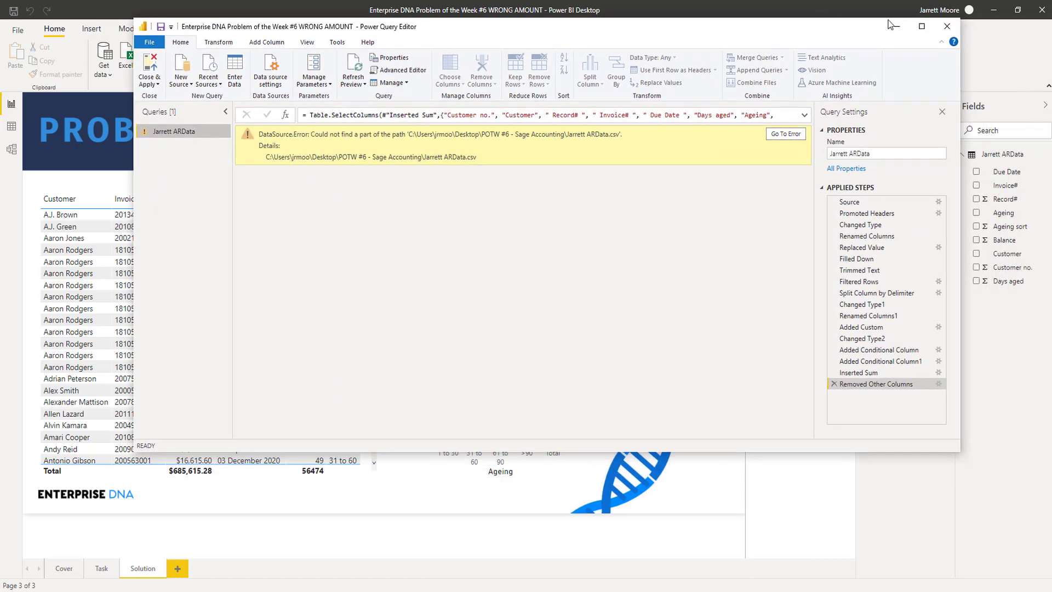
left_click(921, 27)
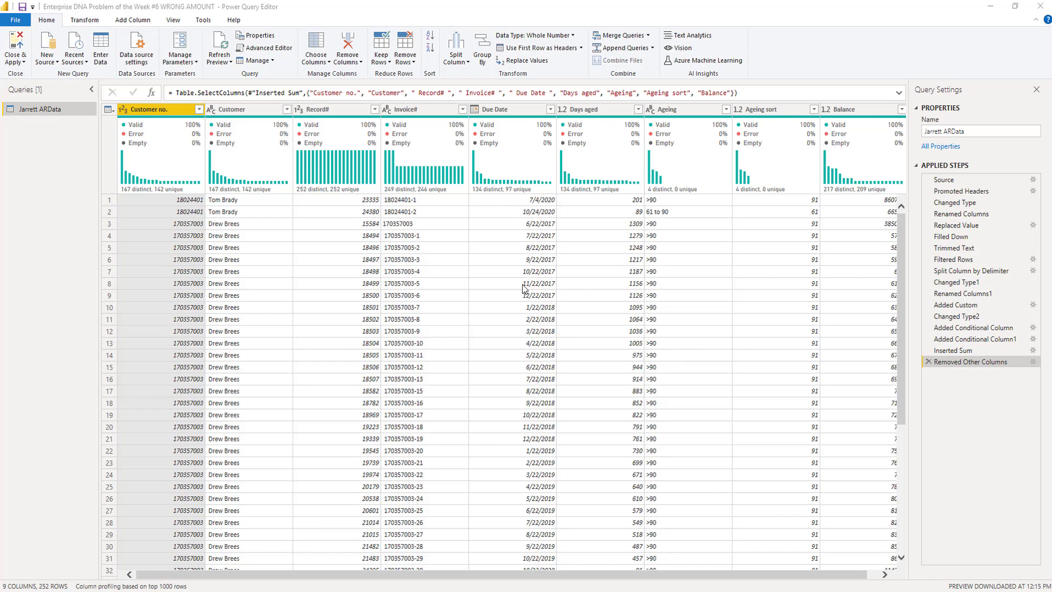
Inspect the Promoted Headers and Changed Type steps, checking the data type assigned to Current in the formula.
left_click(974, 189)
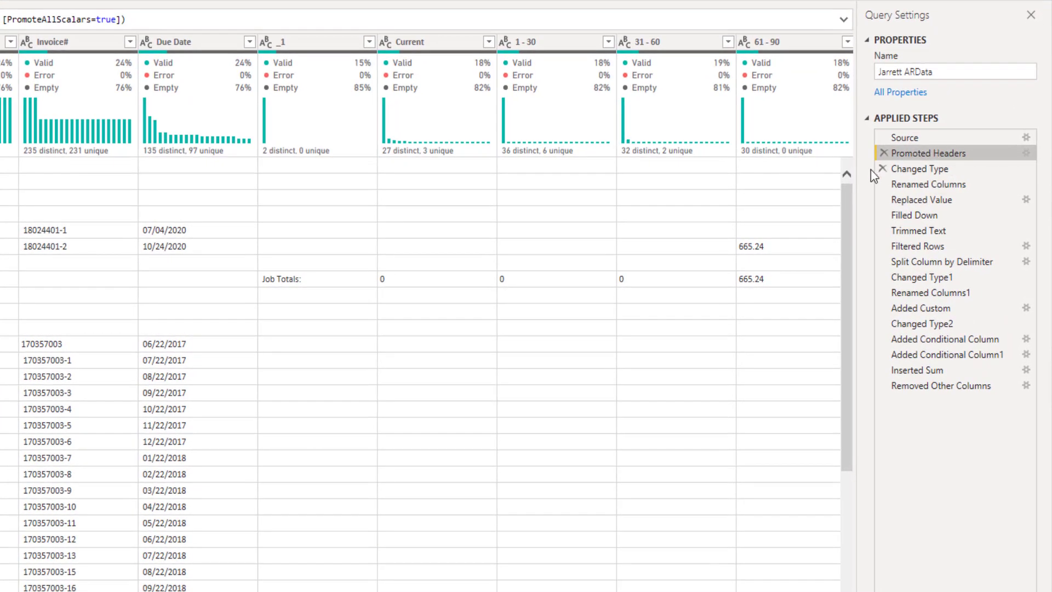
left_click(933, 171)
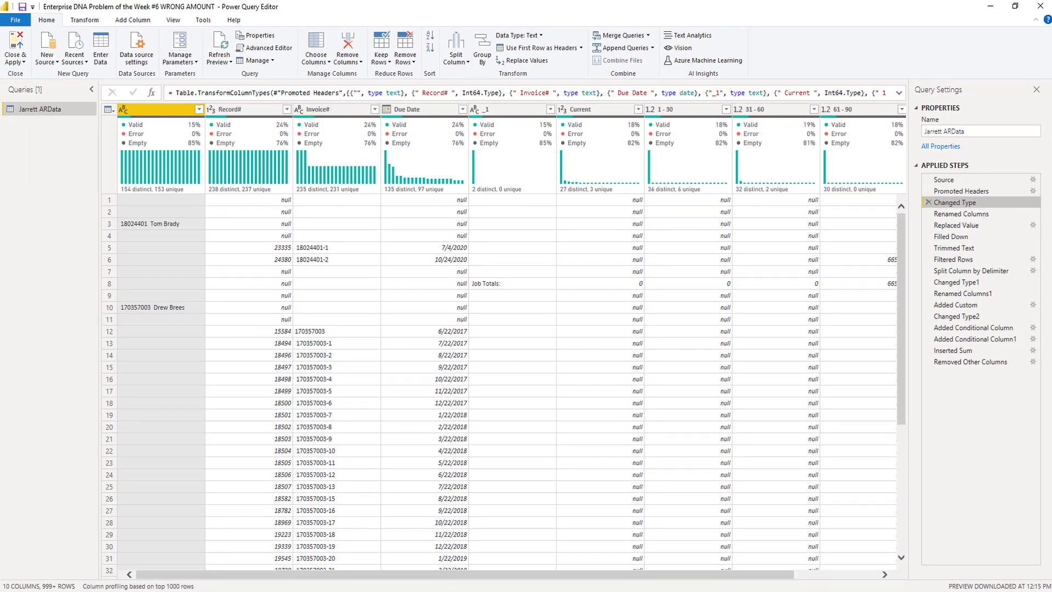
left_click(84, 20)
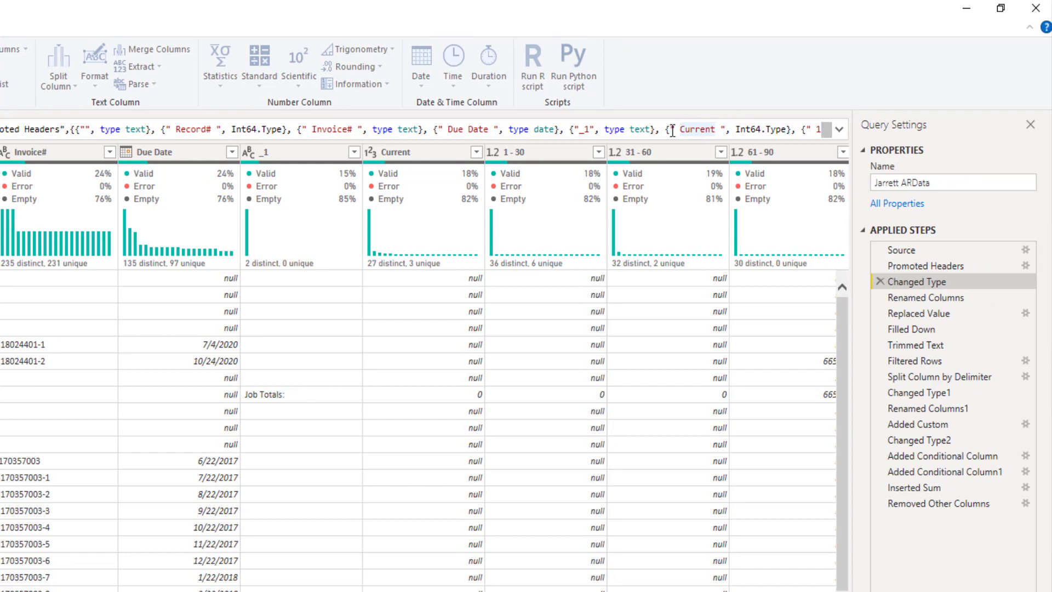
left_click(700, 130)
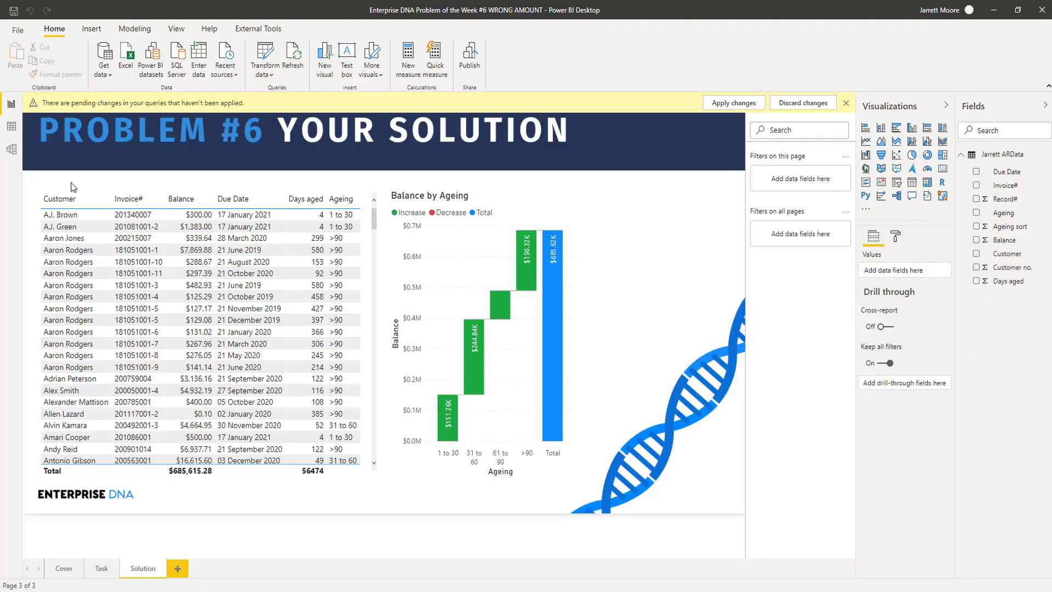
Open the WRONG AMOUNT report's options and examine the global Data Load settings for type detection.
left_click(18, 35)
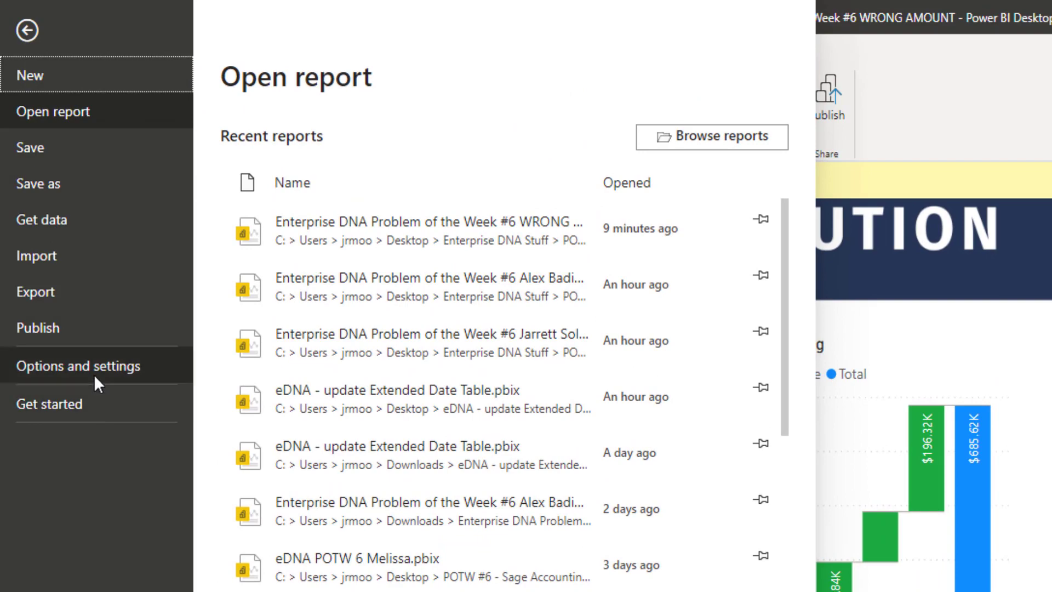
left_click(95, 366)
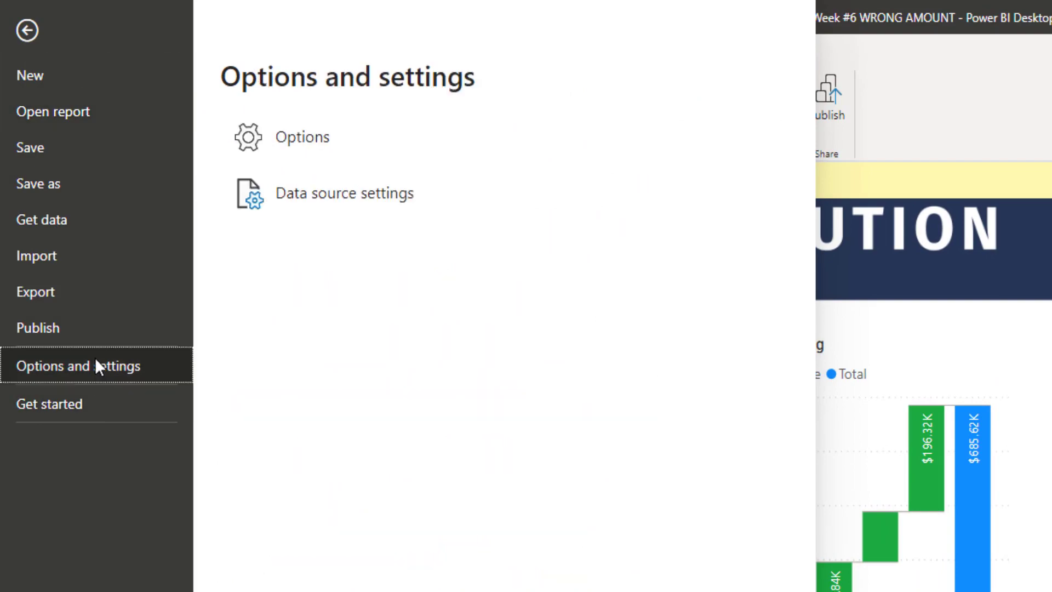
left_click(311, 155)
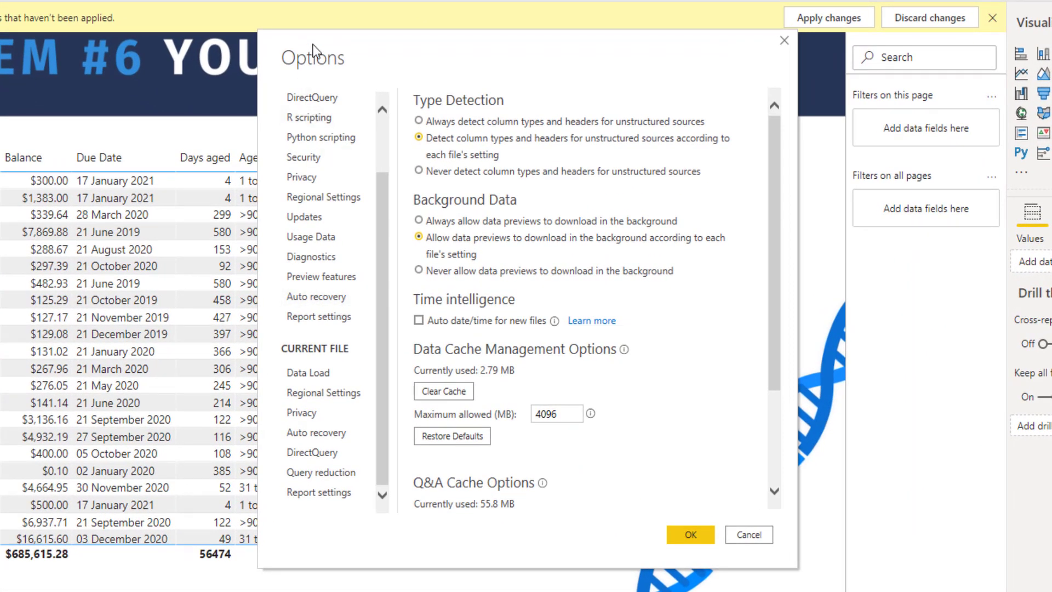
scroll(382, 215, "up", 2)
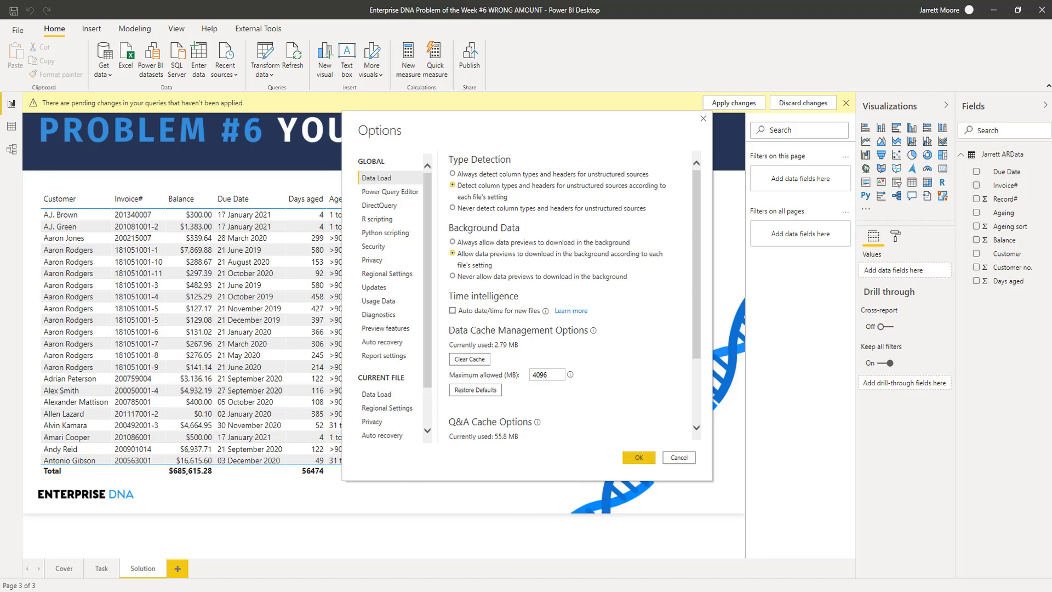
Switch to the browser and read the Power Query documentation on automatic data type detection, highlighting the row-sampling rule.
key("alt+Tab")
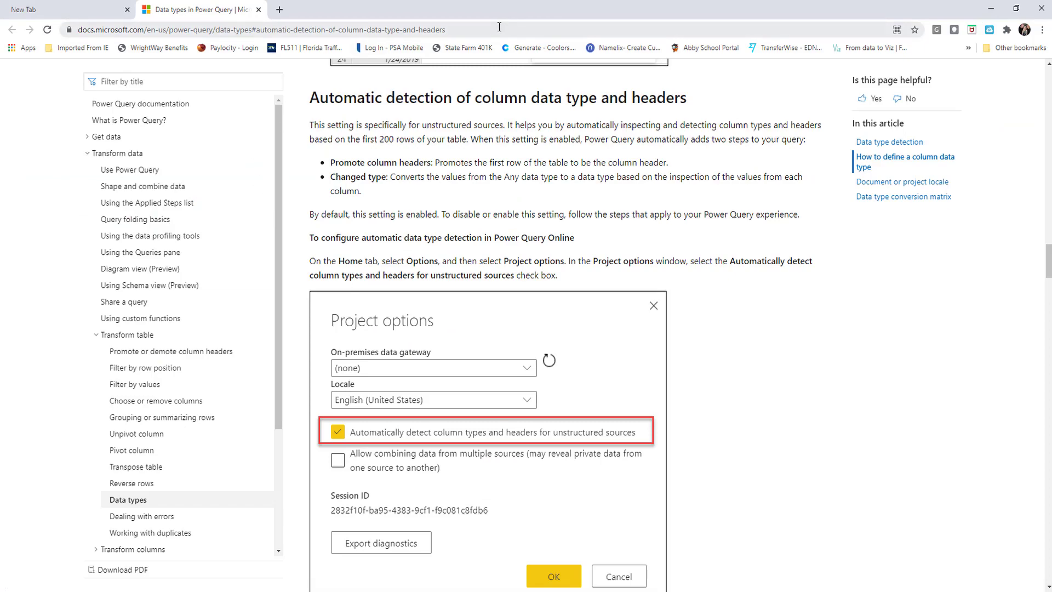
left_click(499, 27)
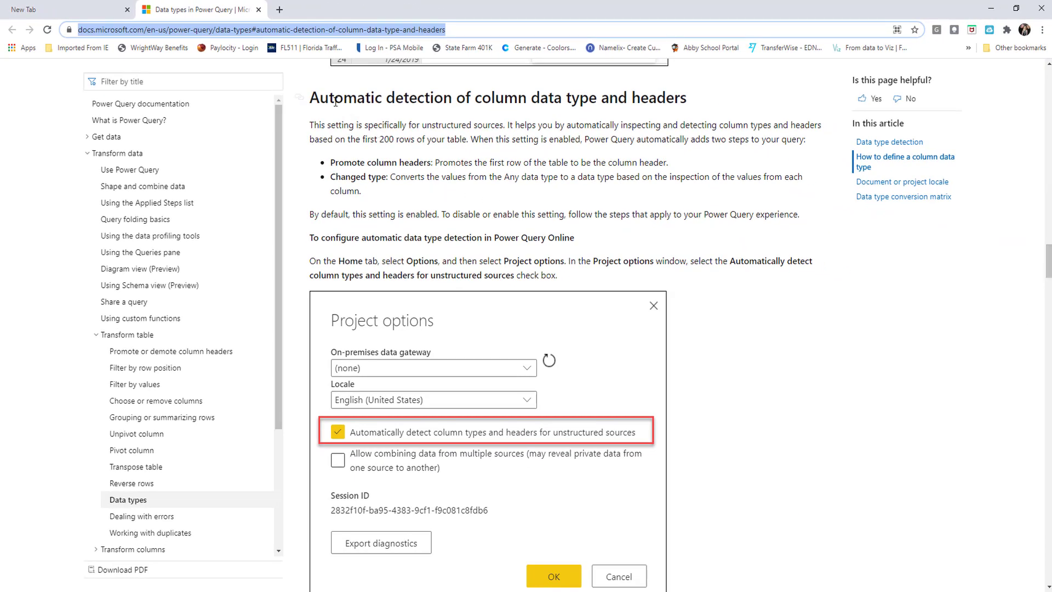
left_click_drag(308, 99, 696, 99)
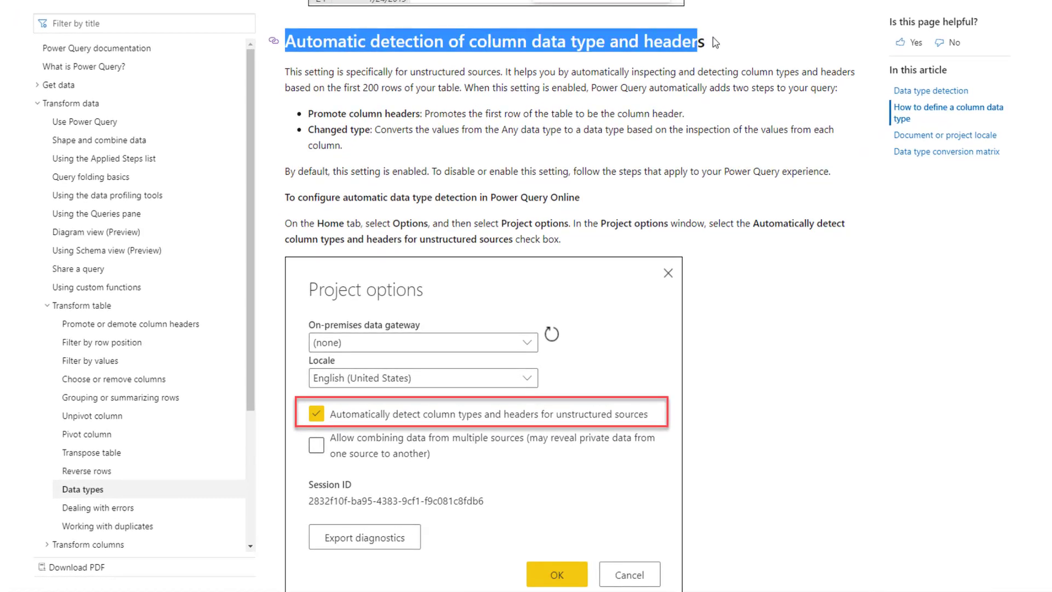
left_click_drag(714, 42, 717, 42)
left_click(732, 106)
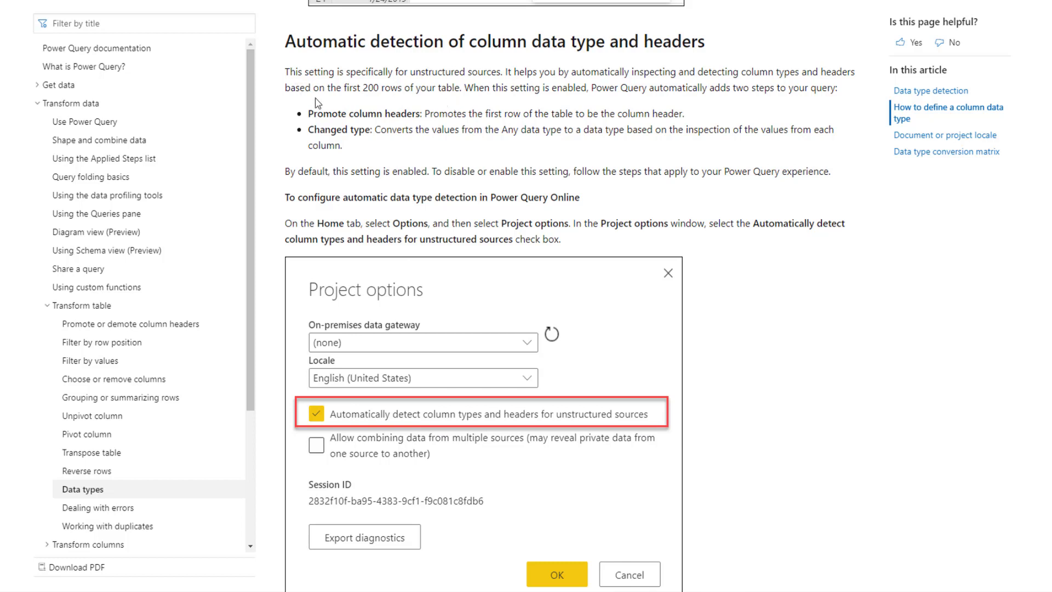
left_click_drag(290, 89, 460, 89)
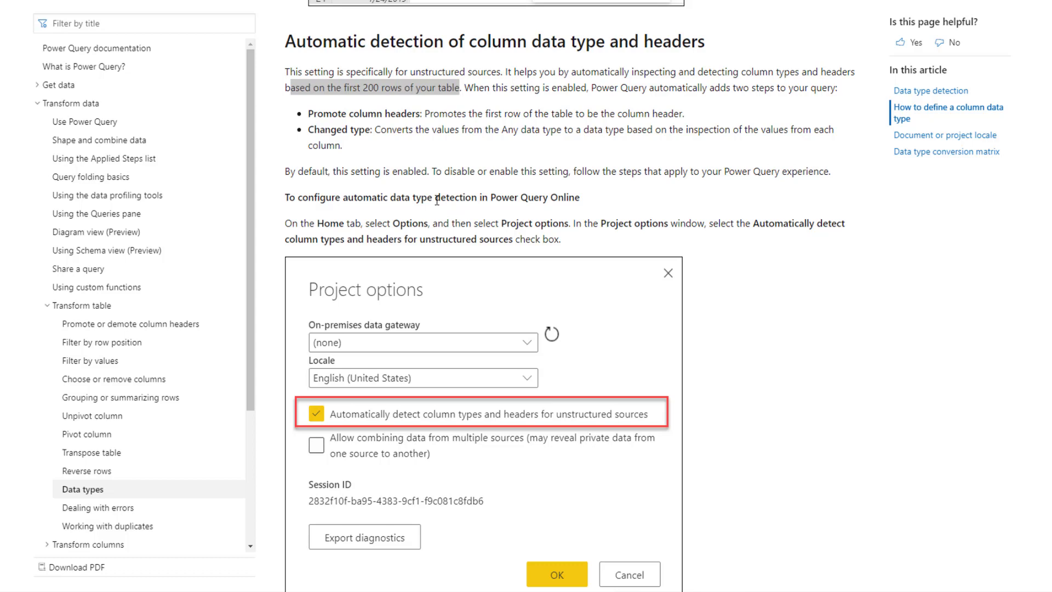
Compare the documentation with the WRONG AMOUNT query's Changed Type step, then return to that query editor.
mouse_move(584, 590)
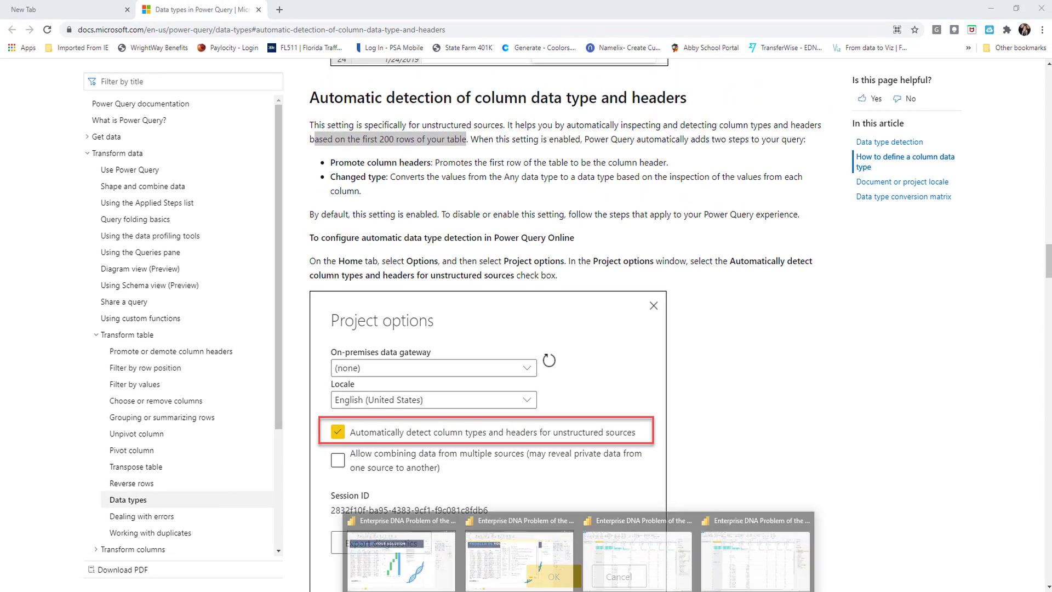
left_click(718, 557)
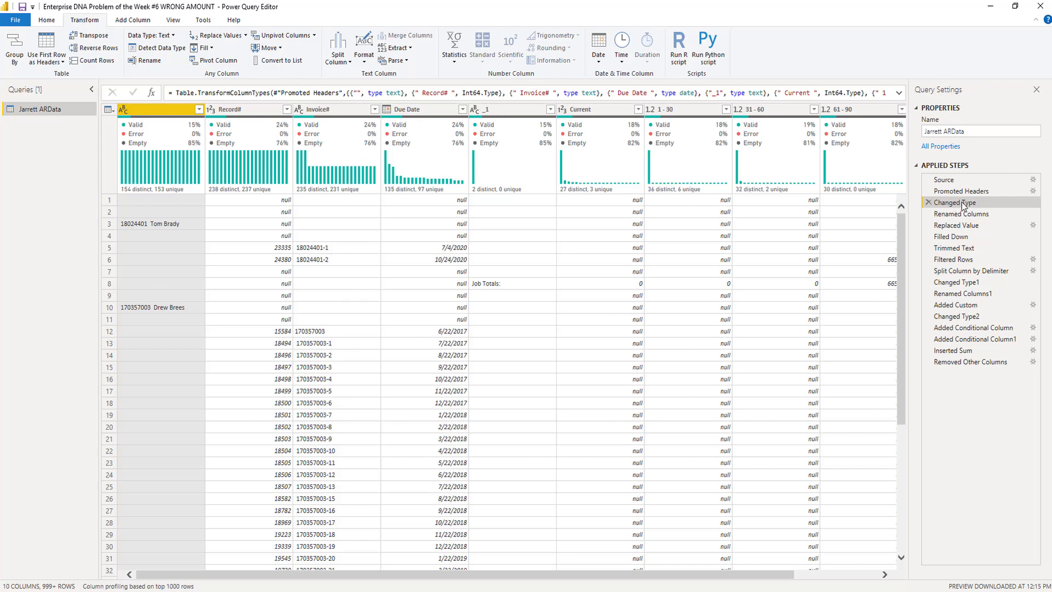
left_click(674, 585)
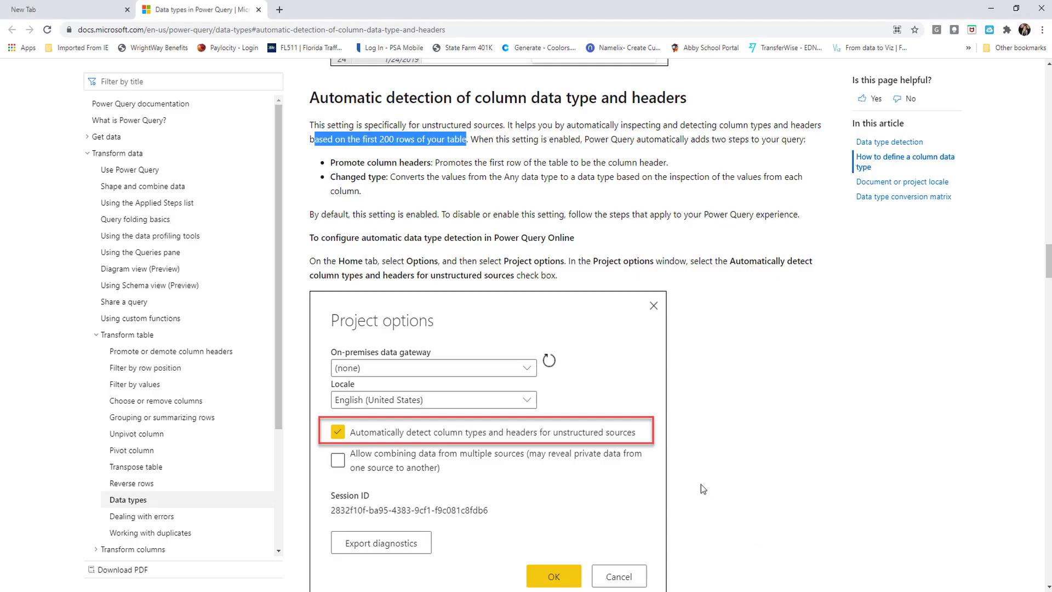
mouse_move(674, 585)
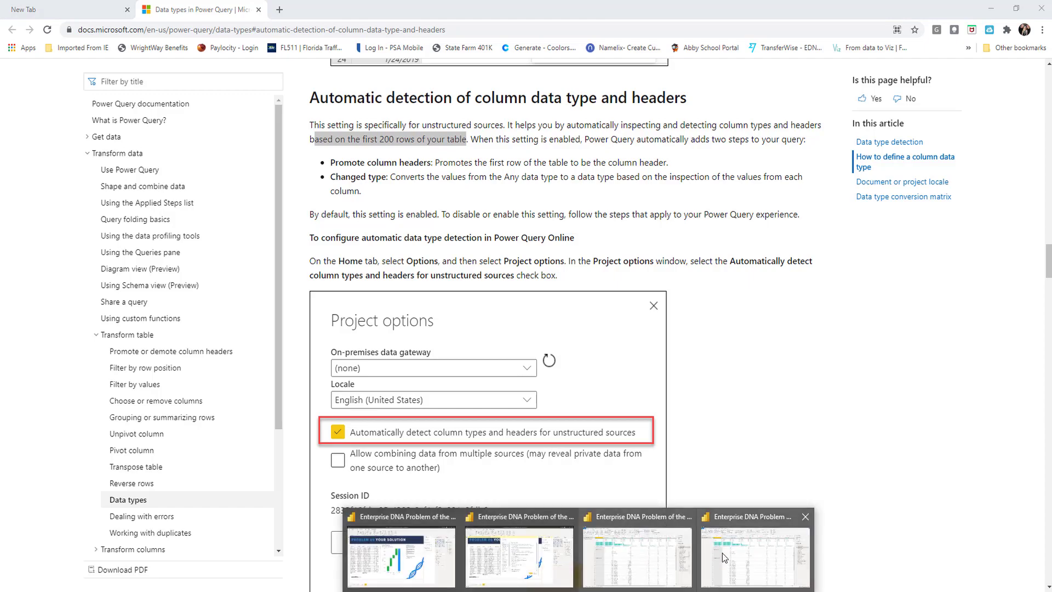
left_click(721, 553)
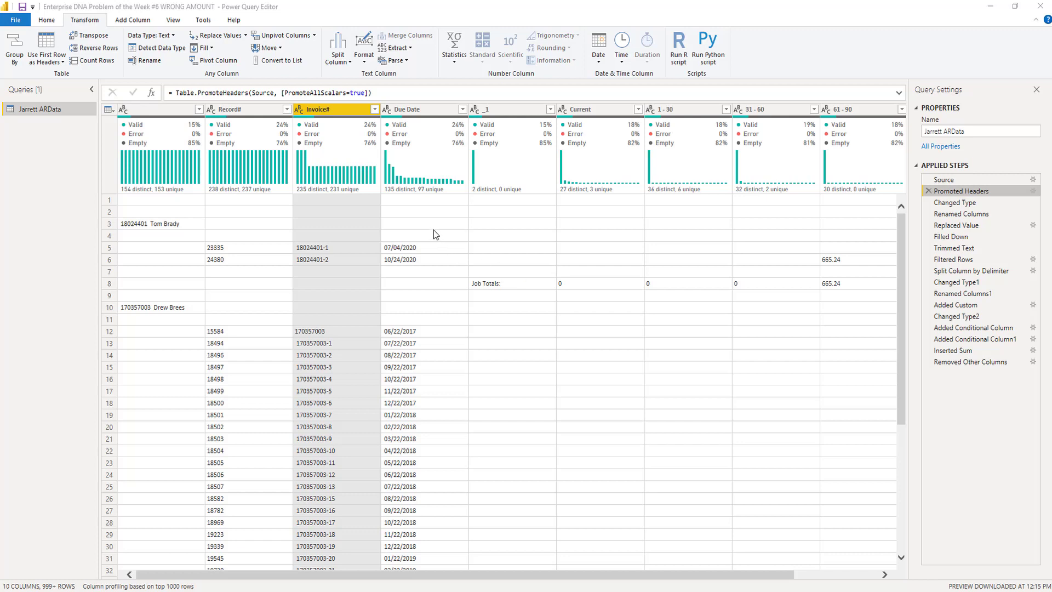
Filter Invoice# to a single invoice number after the Promoted Headers step, and show the Changed Type step.
left_click(375, 109)
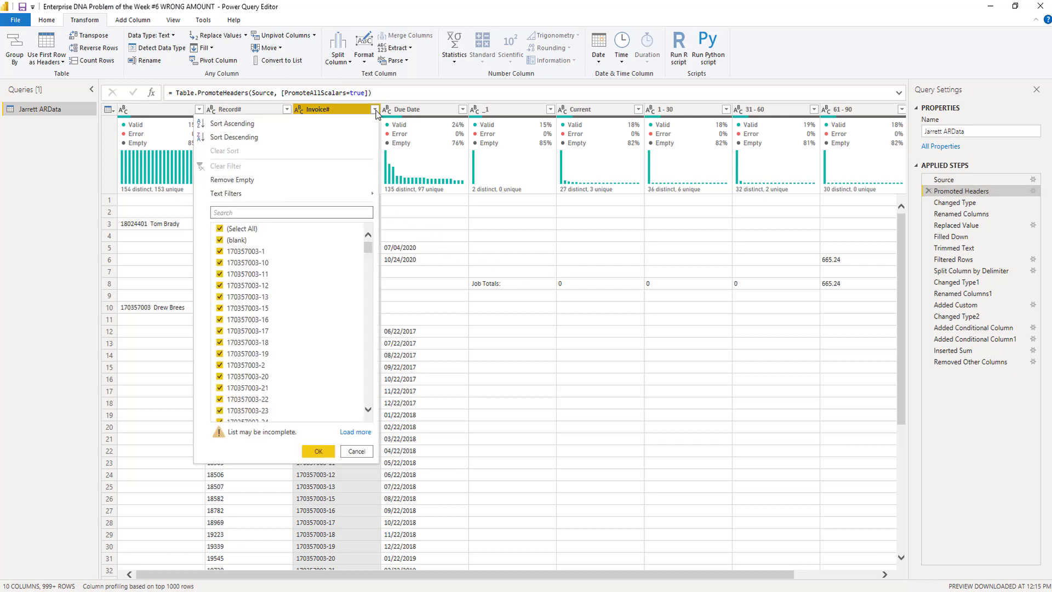
left_click(274, 213)
type("201202006")
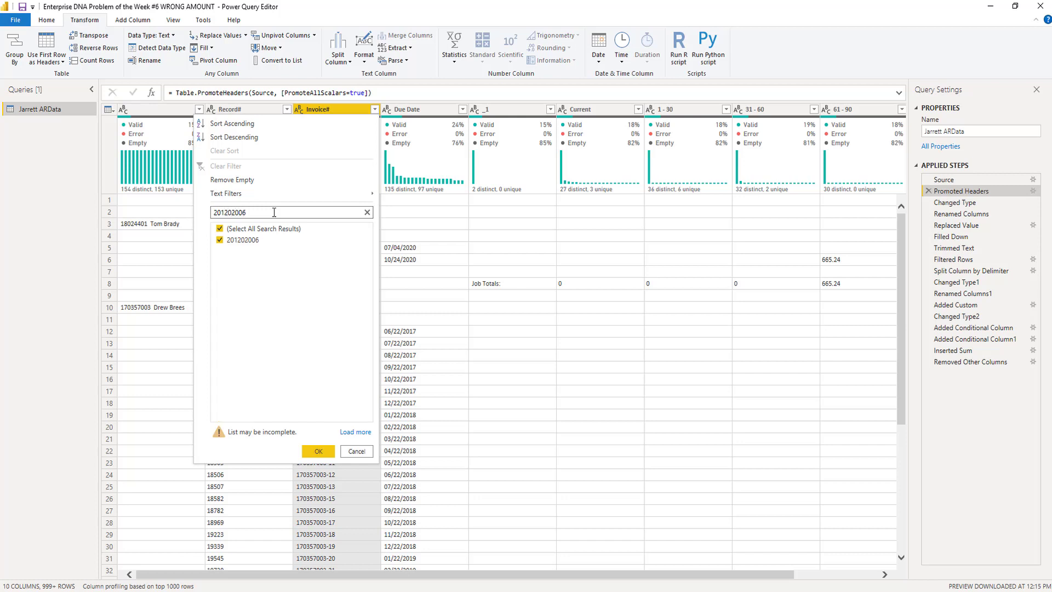
left_click(220, 229)
left_click(220, 241)
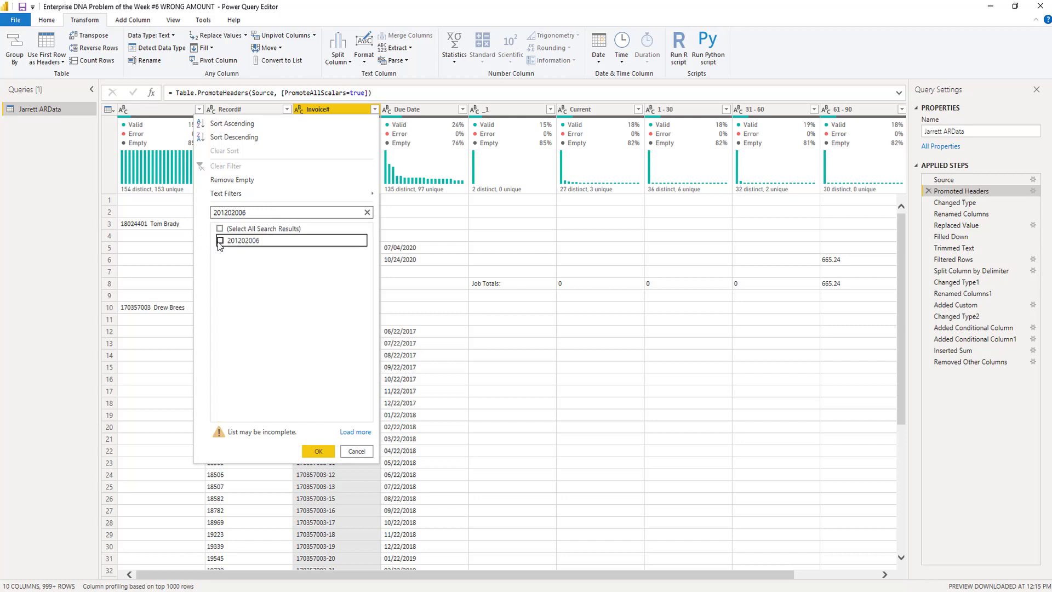
left_click(317, 451)
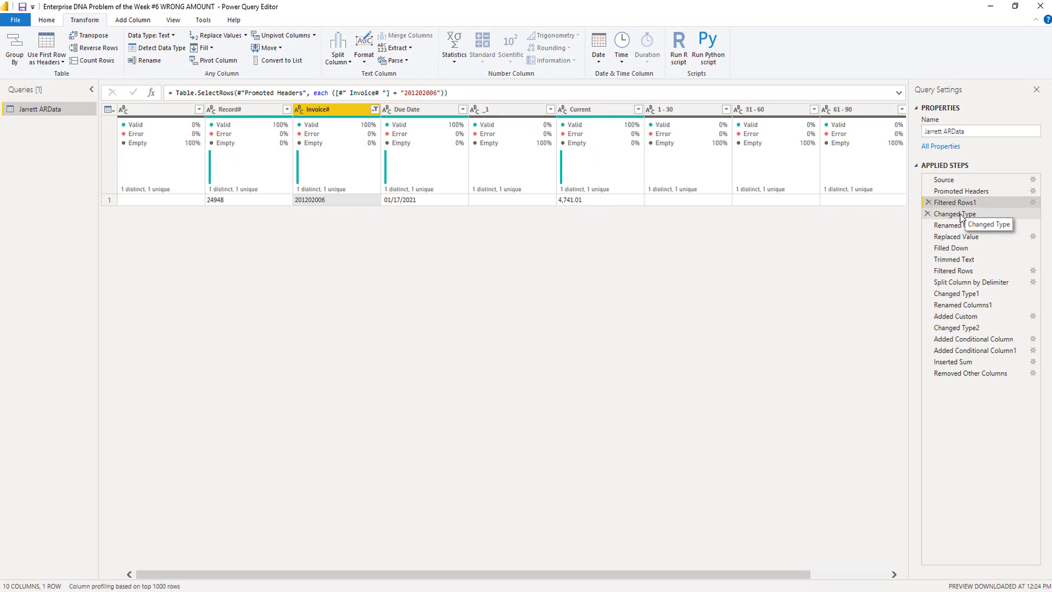
left_click(960, 214)
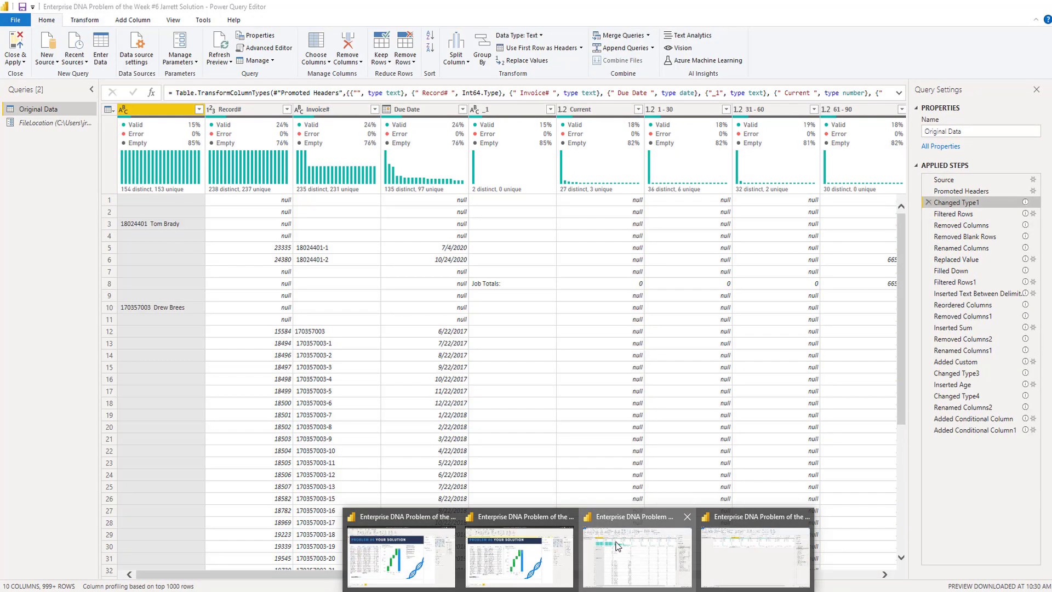
Return to the correct solution's Original Data query and review the Changed Type1, Filtered Rows and Removed Columns steps.
left_click(617, 544)
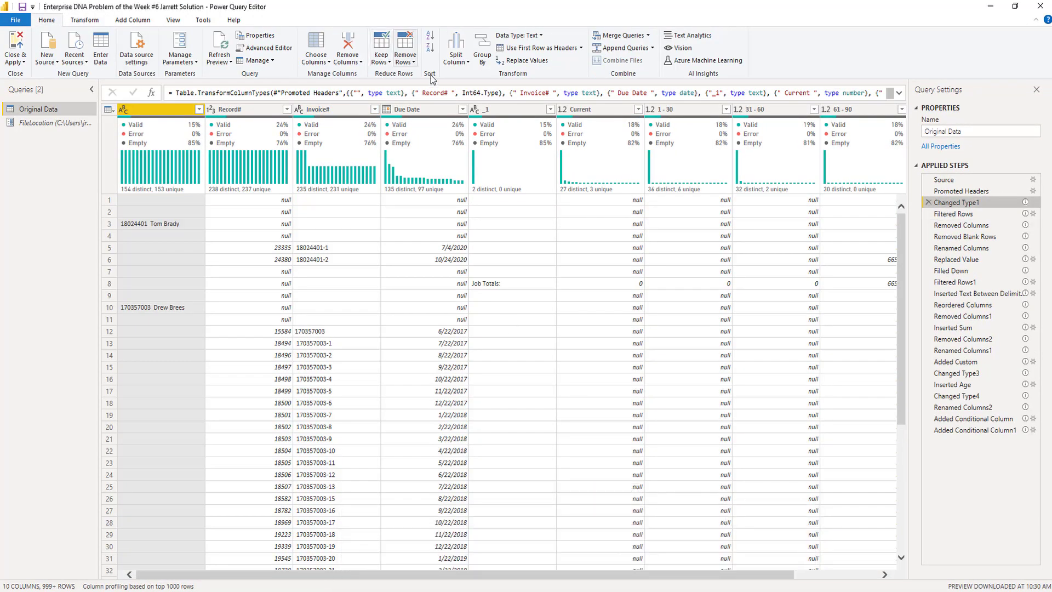
mouse_move(968, 205)
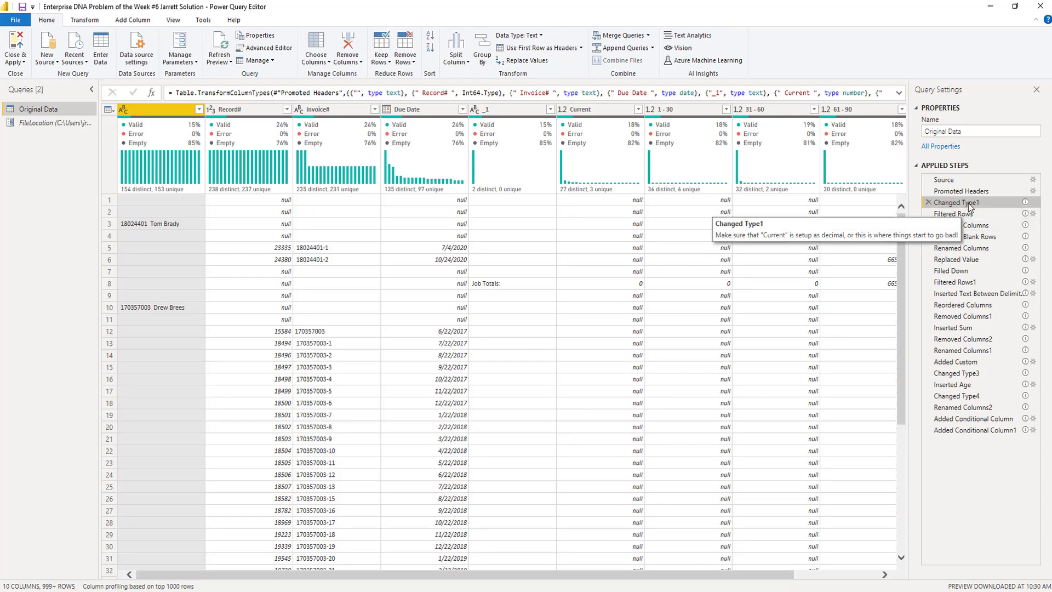
left_click(958, 215)
mouse_move(1025, 214)
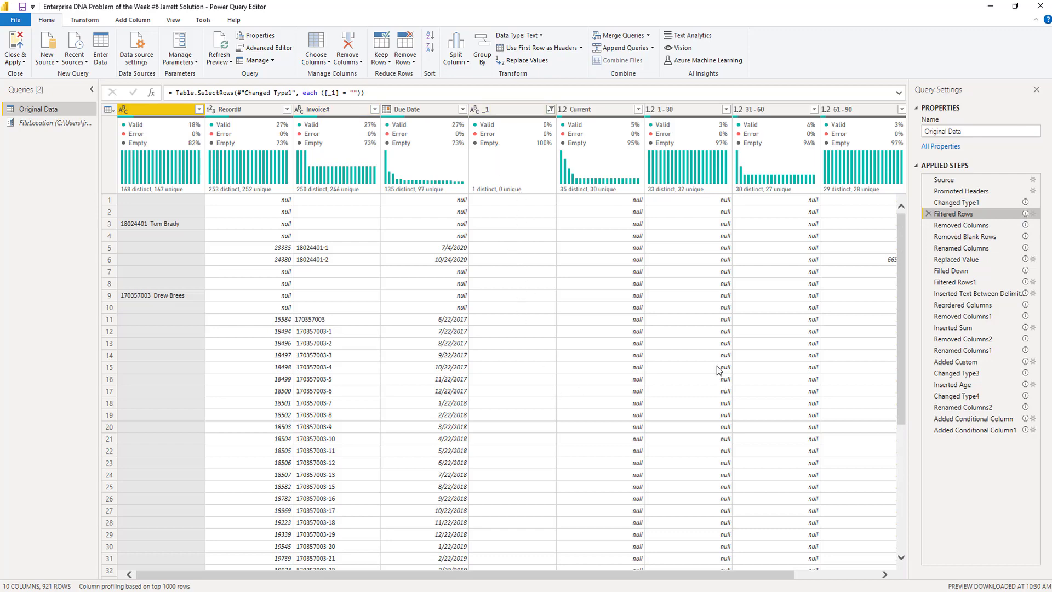
left_click(974, 226)
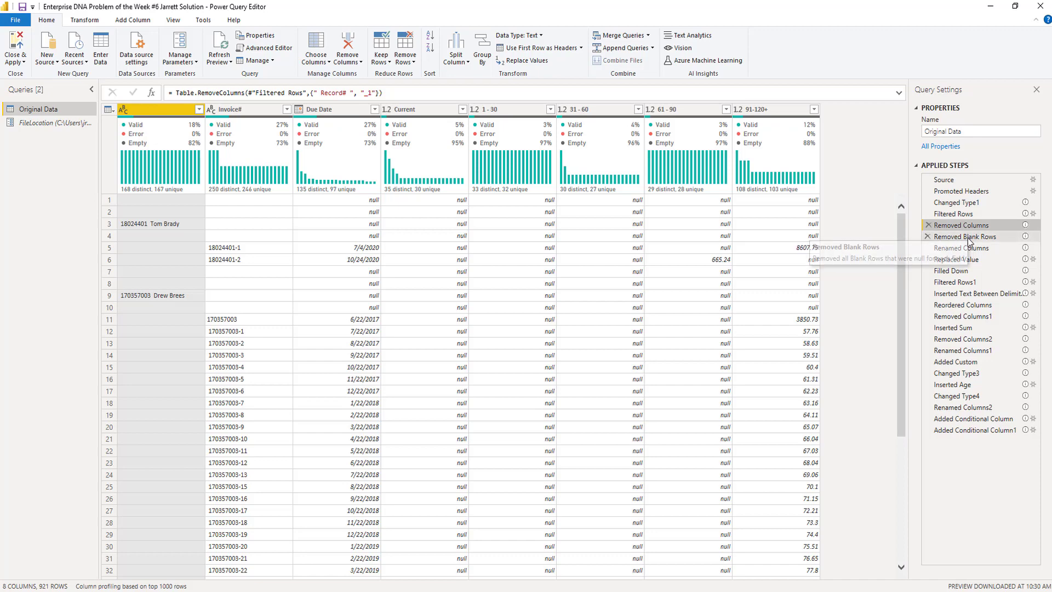
Compare the query before and after Removed Blank Rows and Renamed Columns, and show the Replaced Value step.
left_click(967, 236)
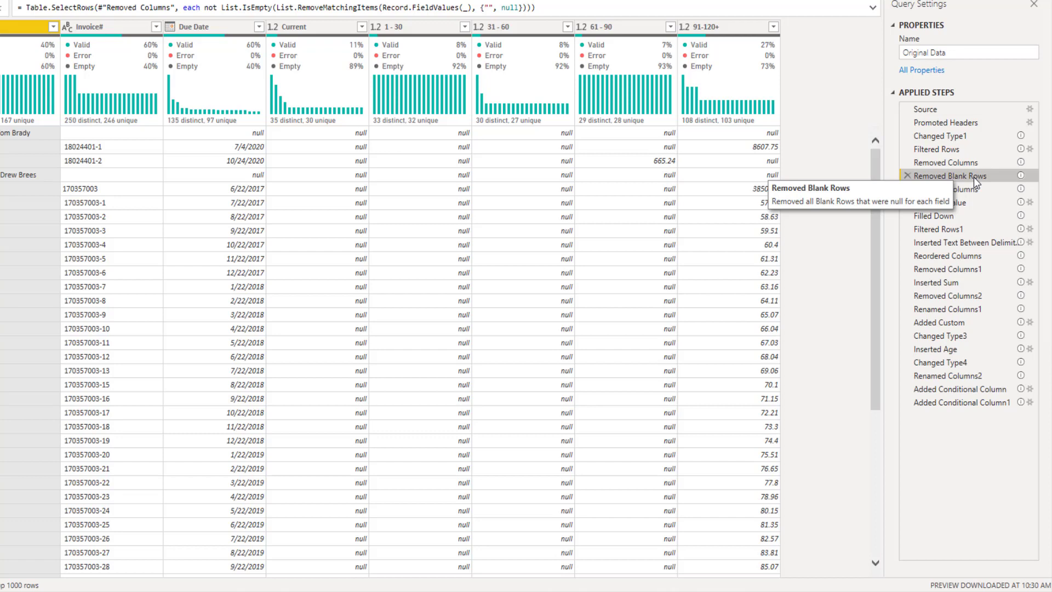
left_click(971, 189)
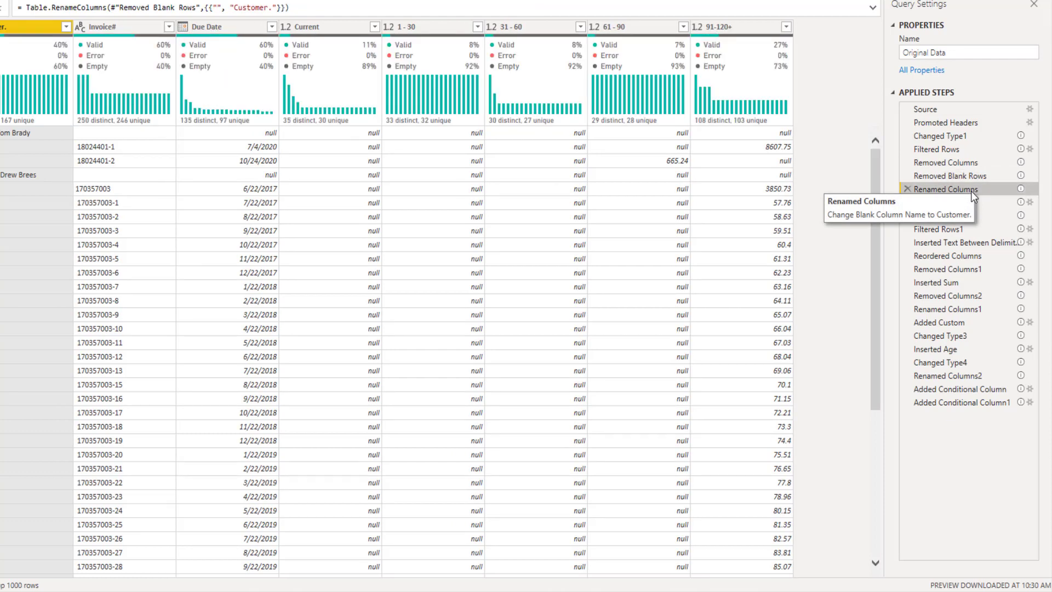
left_click(973, 175)
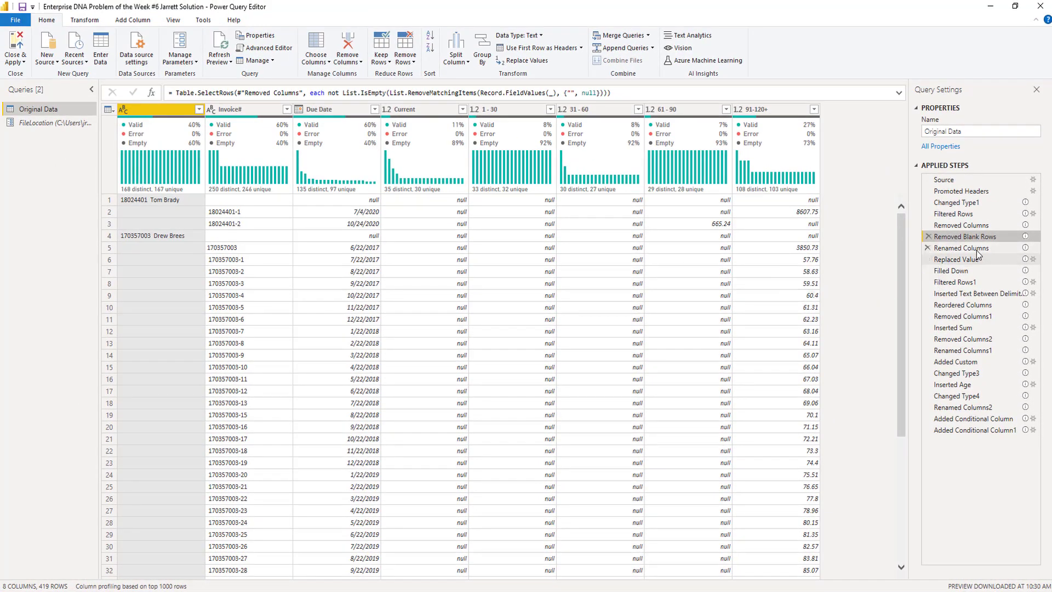
left_click(970, 226)
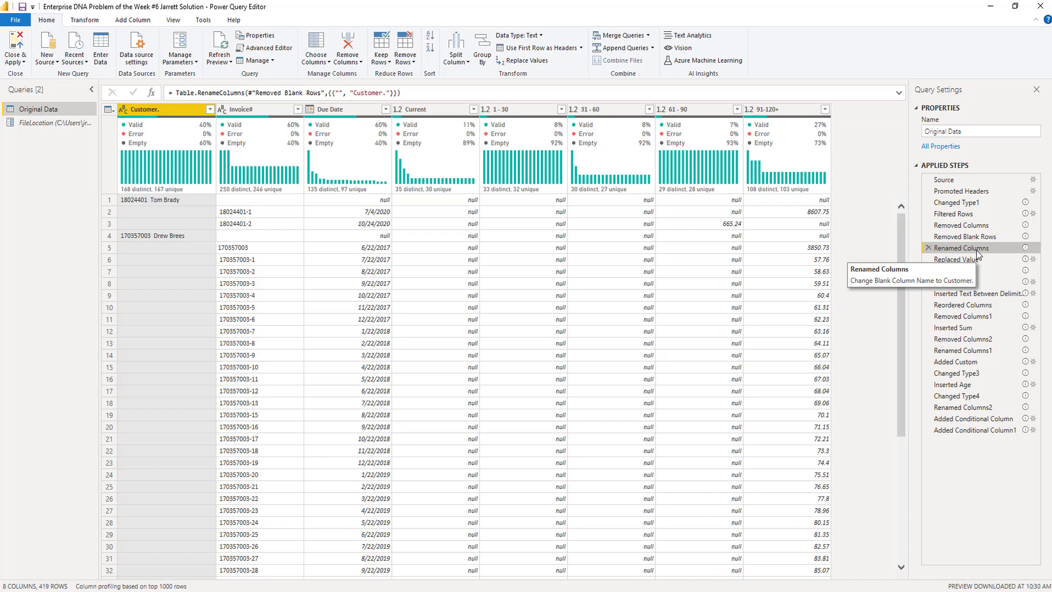
left_click(965, 261)
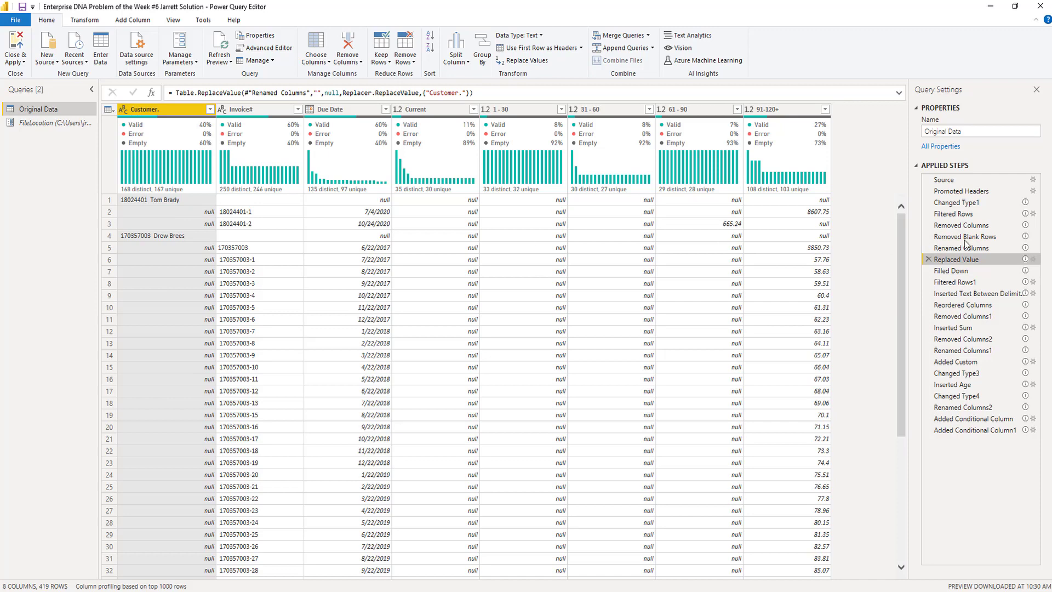
Show the Filled Down step and the Fill directions available for the Customer. column, without applying one.
left_click(952, 270)
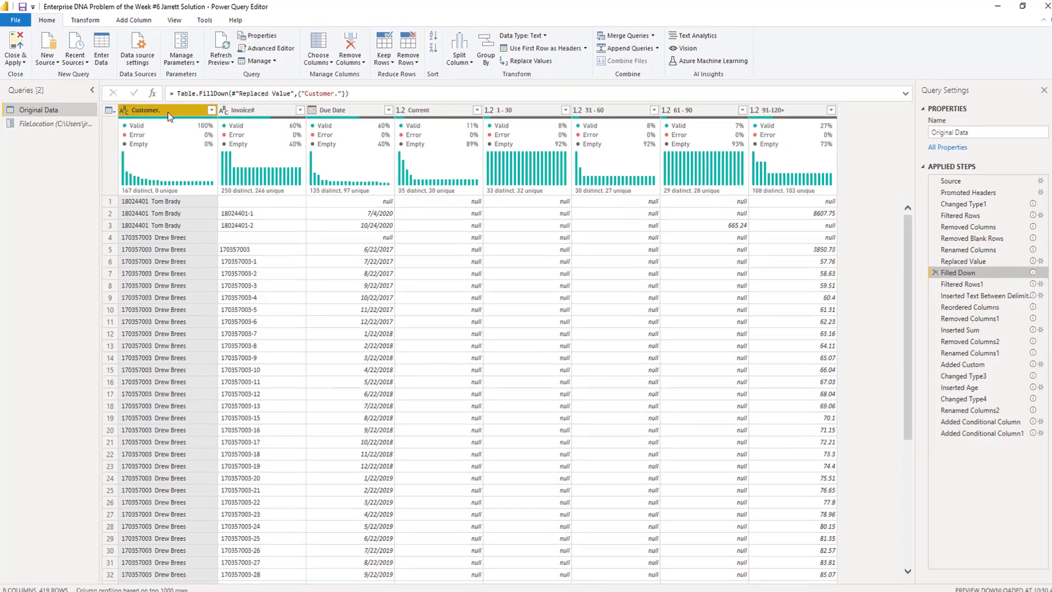
right_click(168, 111)
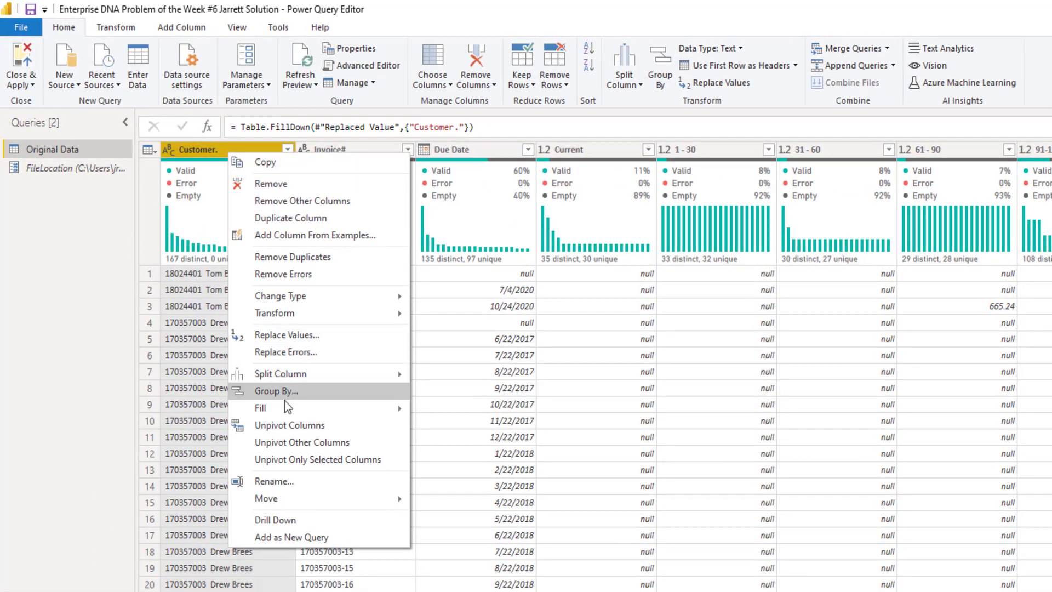
mouse_move(282, 413)
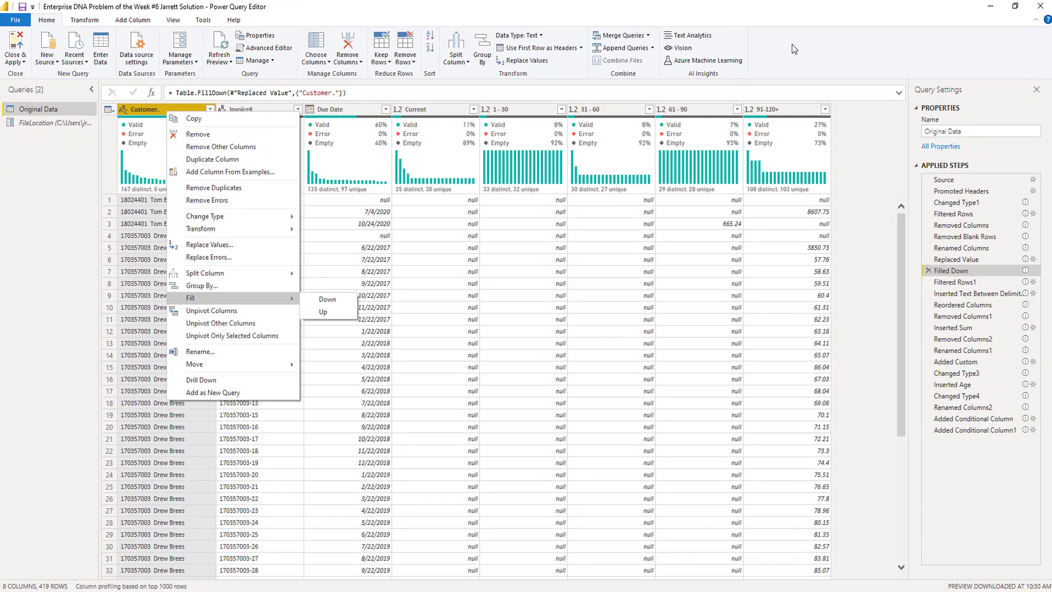
left_click(791, 43)
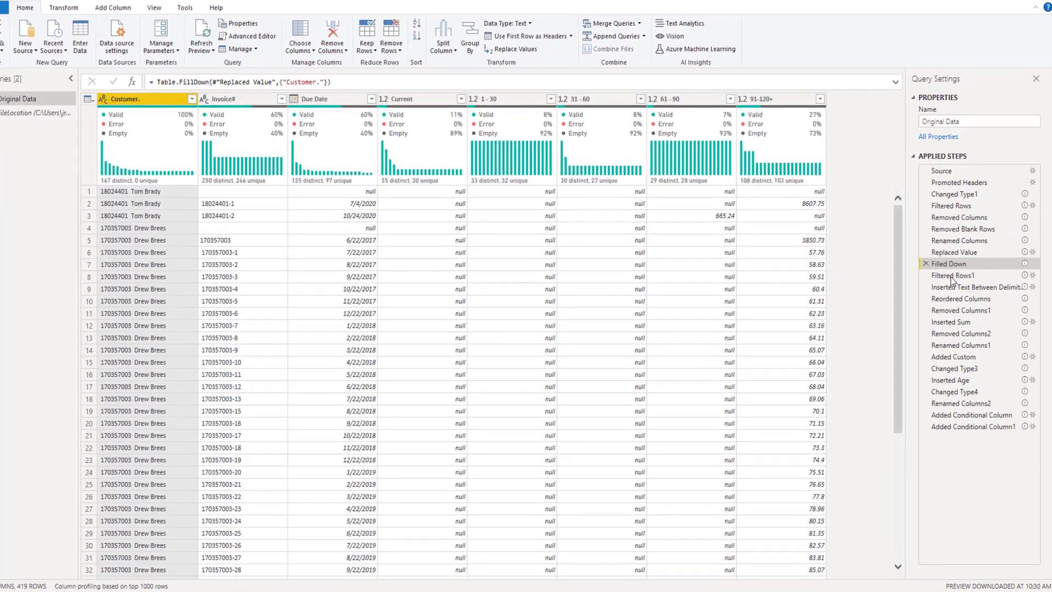
Review the steps from Filtered Rows1 through Removed Columns1, including the extracted and reordered Customer column.
left_click(951, 277)
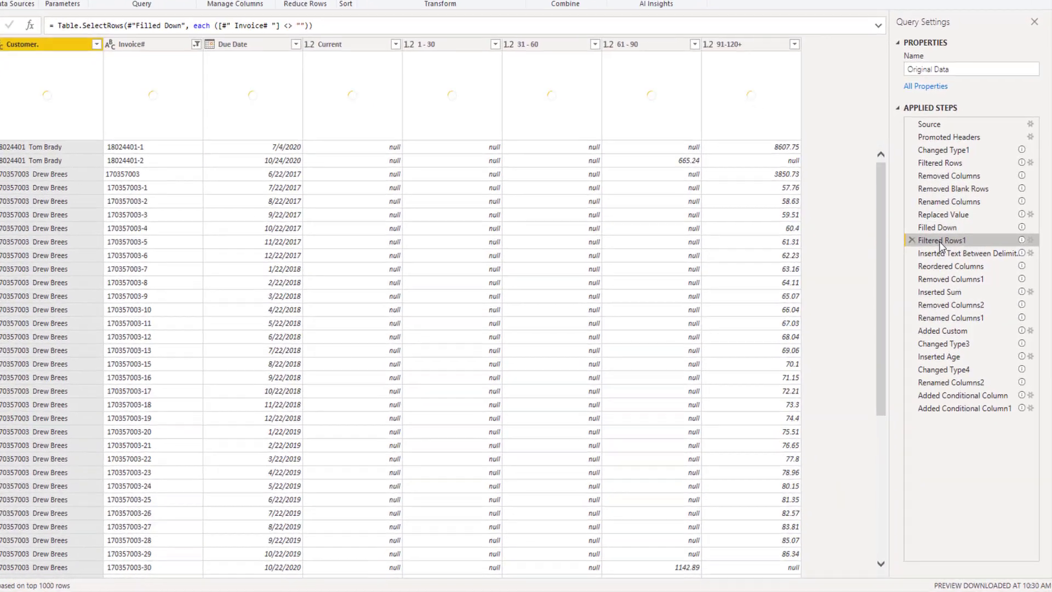
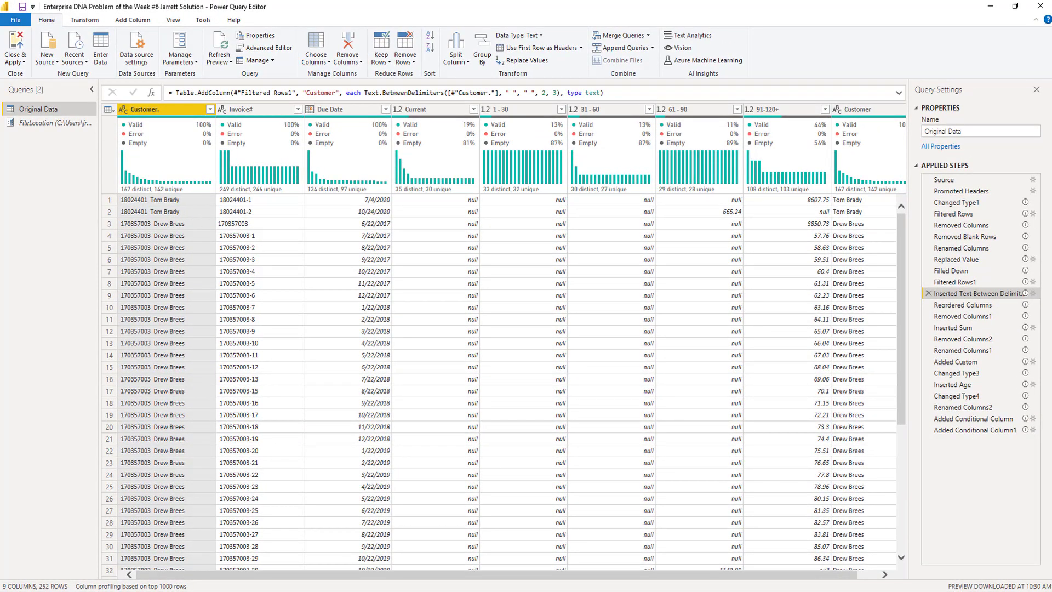
left_click(964, 306)
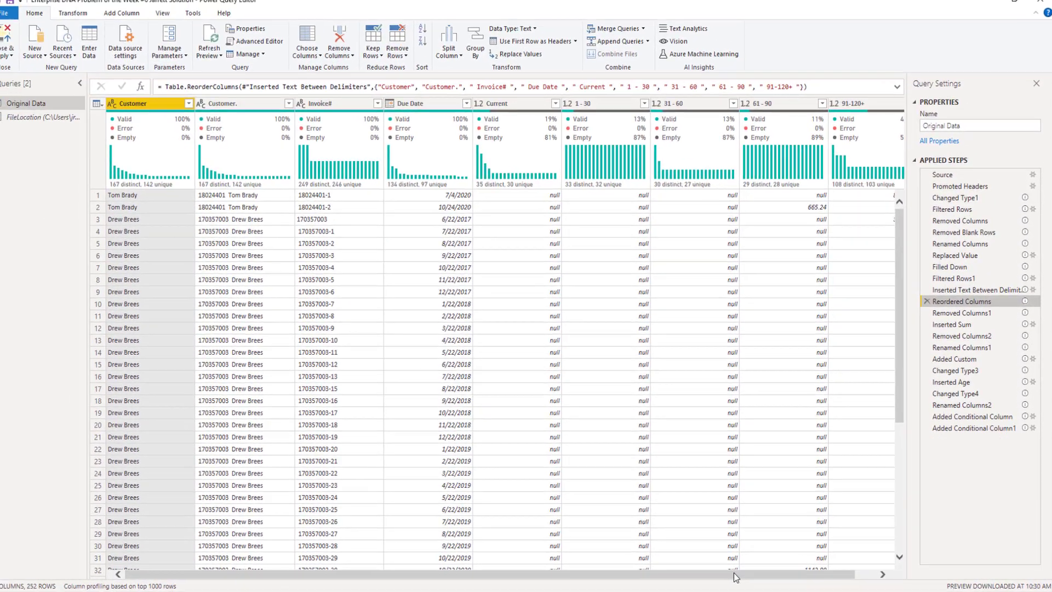
left_click_drag(734, 575, 778, 573)
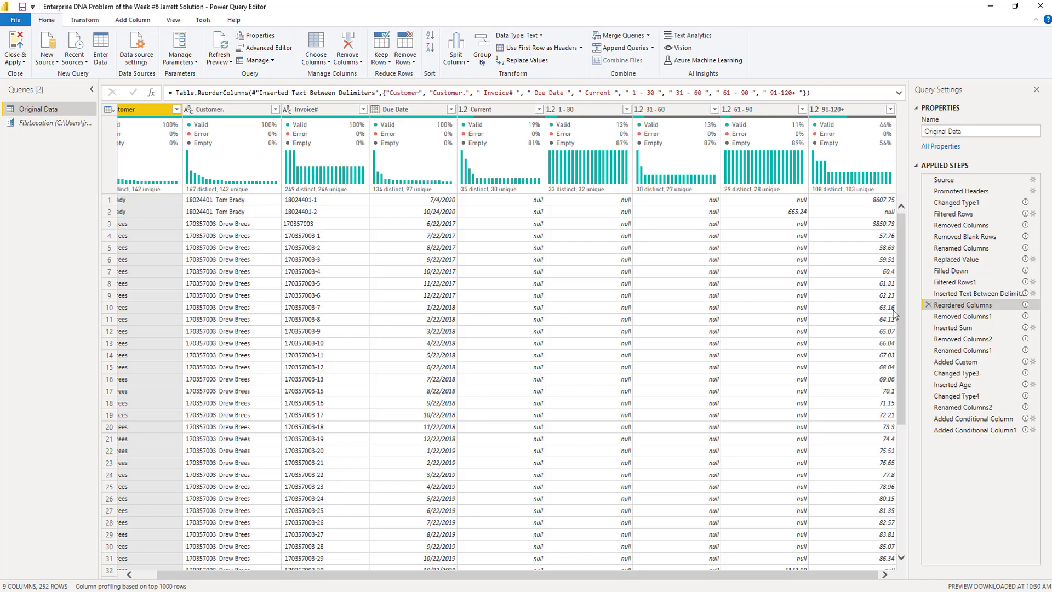
left_click(951, 317)
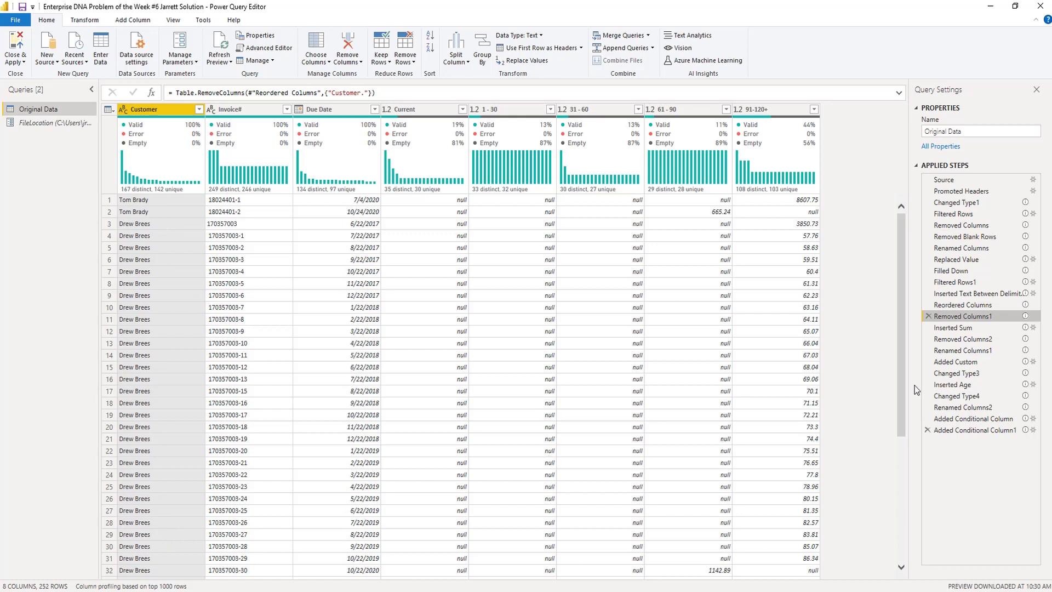
Compare Removed Columns1 with Inserted Sum, and examine the Addition column's List.Sum formula in the step's settings.
left_click(955, 328)
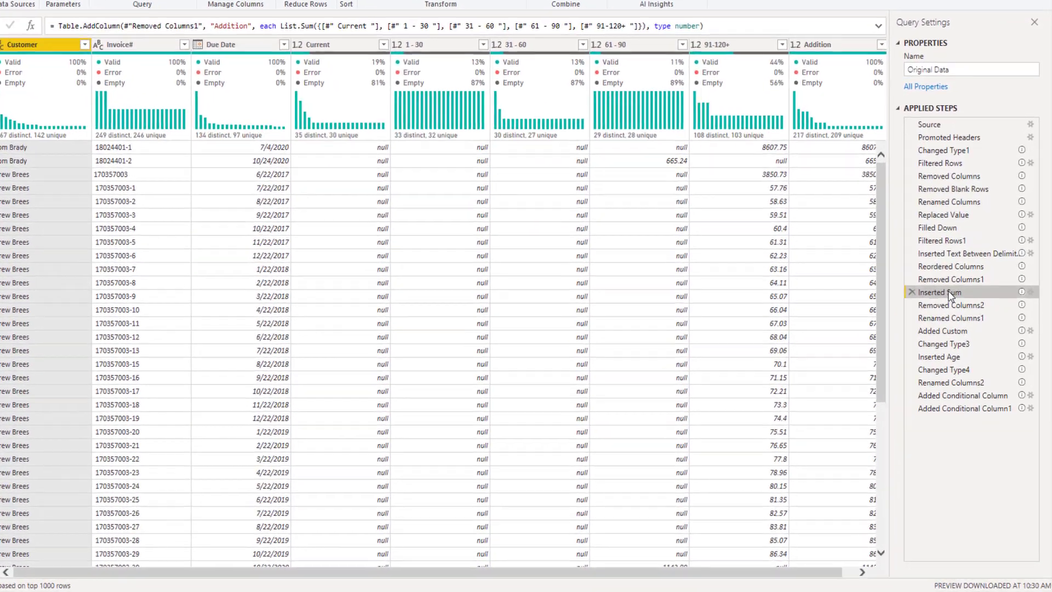
mouse_move(951, 296)
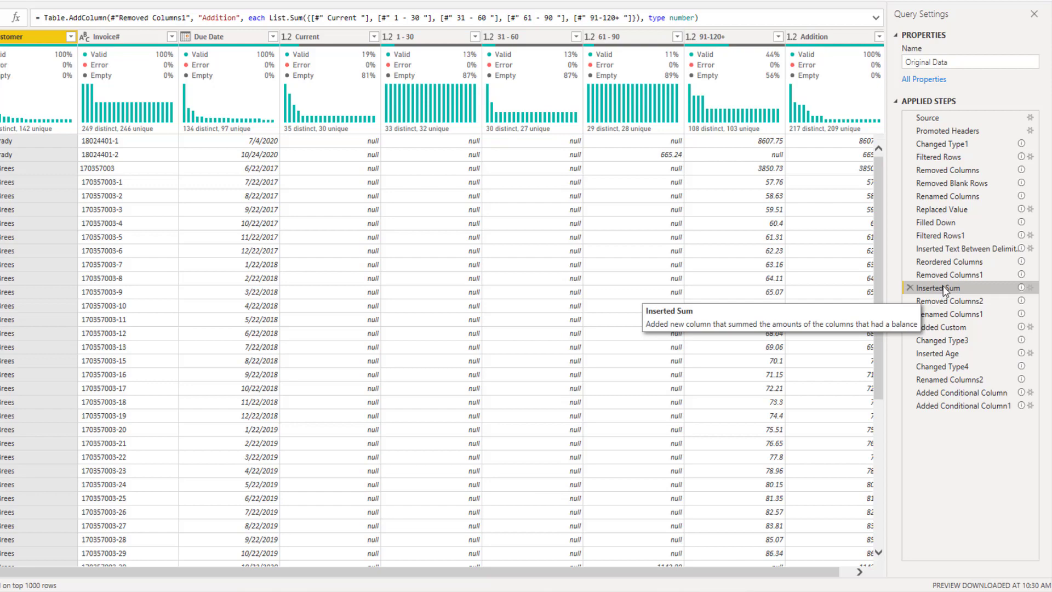
left_click(948, 274)
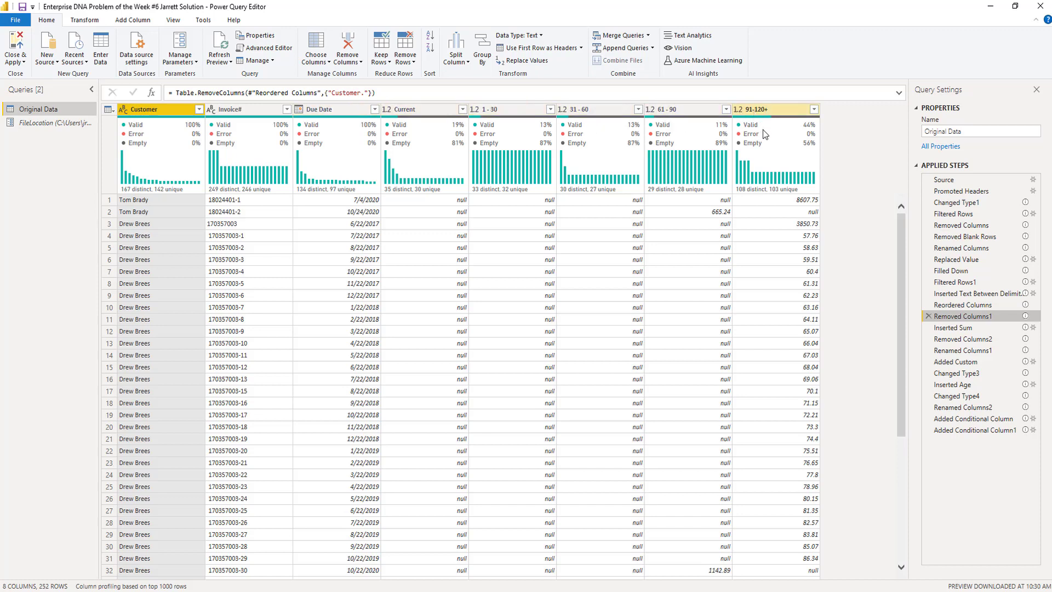
left_click(967, 329)
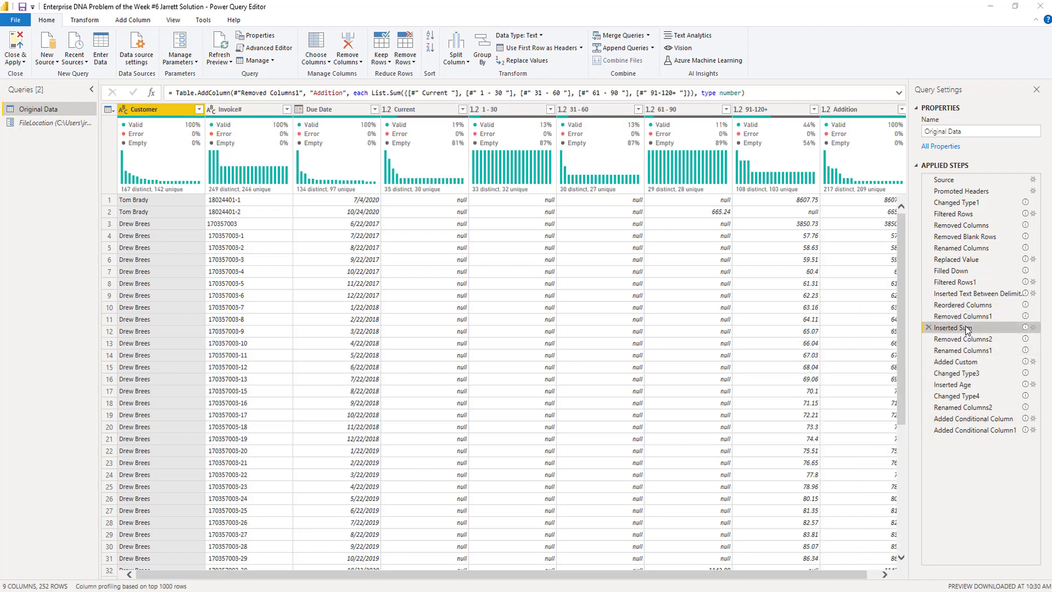
double_click(967, 329)
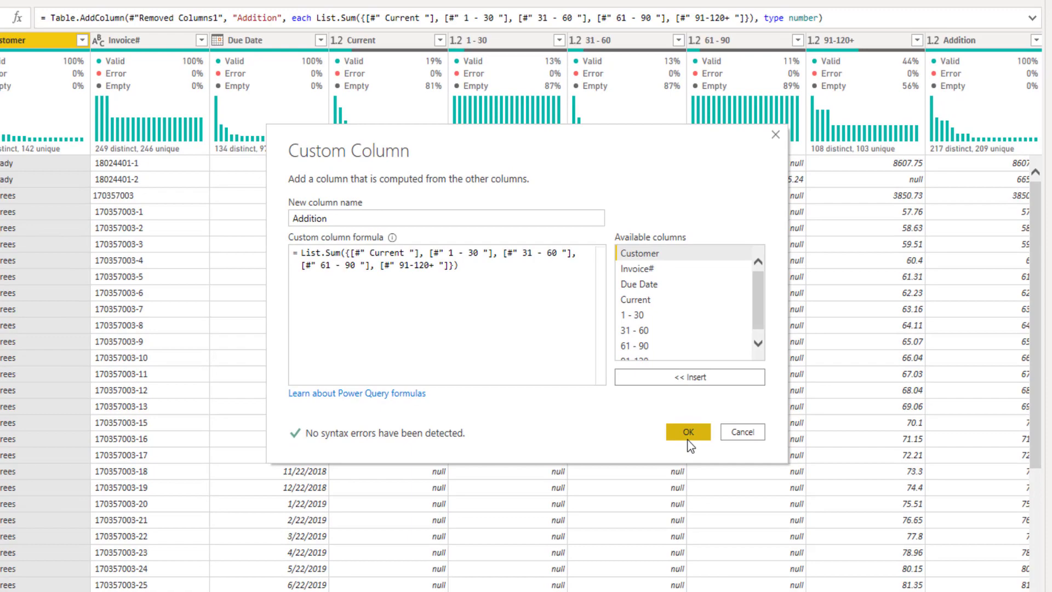
left_click(704, 443)
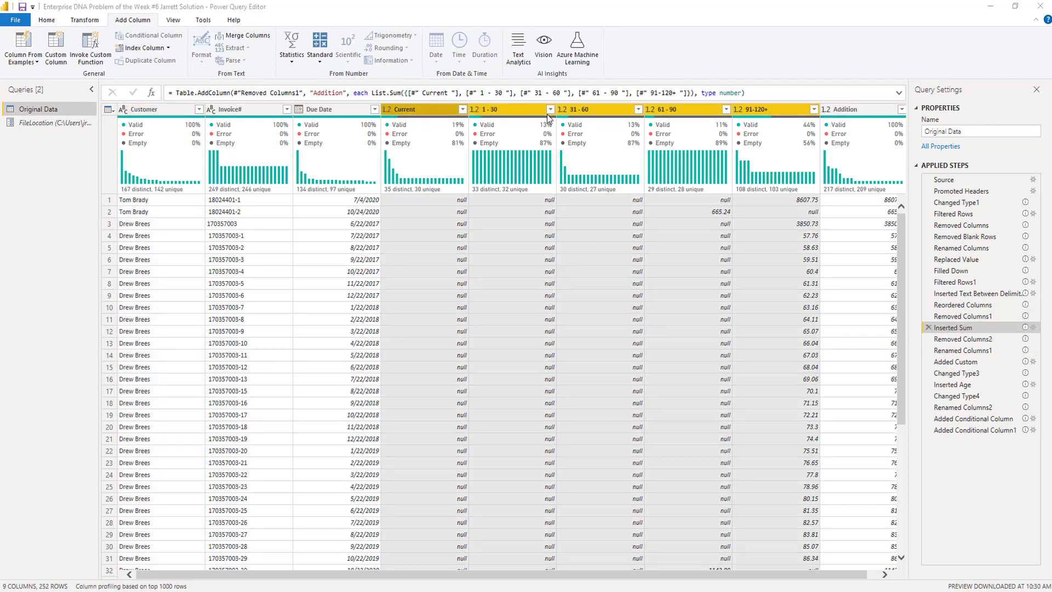
With the Current through 91-120+ columns selected, show the Standard operations for adding a calculated column, without applying one.
mouse_move(772, 135)
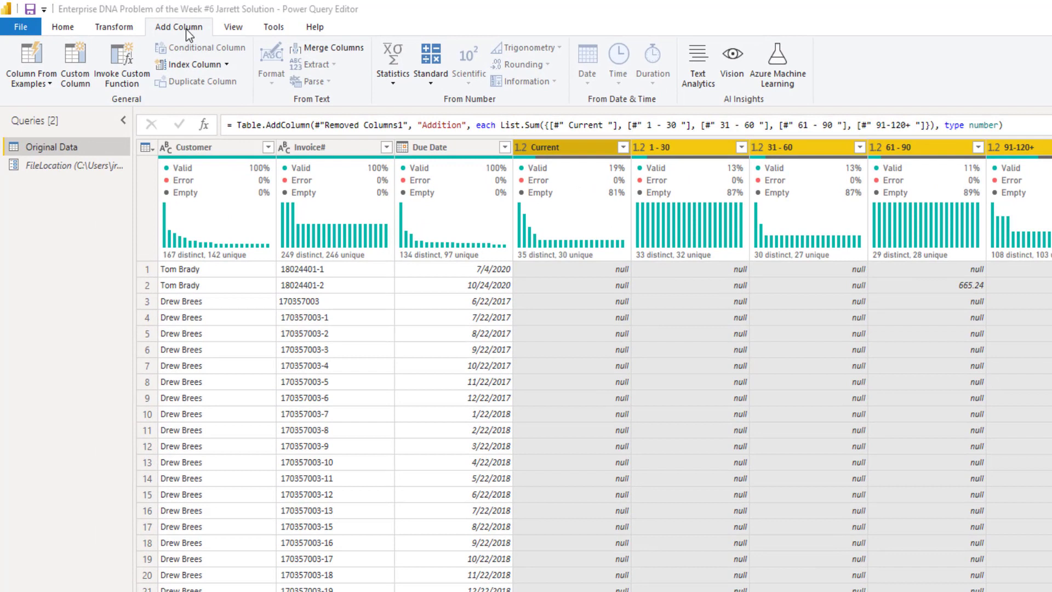
left_click(426, 80)
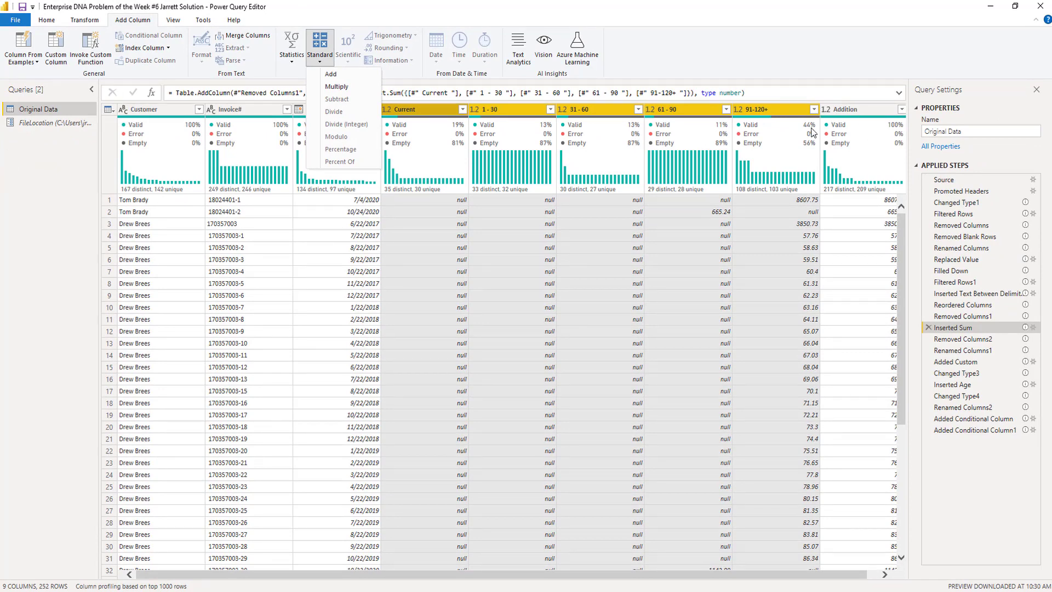
left_click(805, 39)
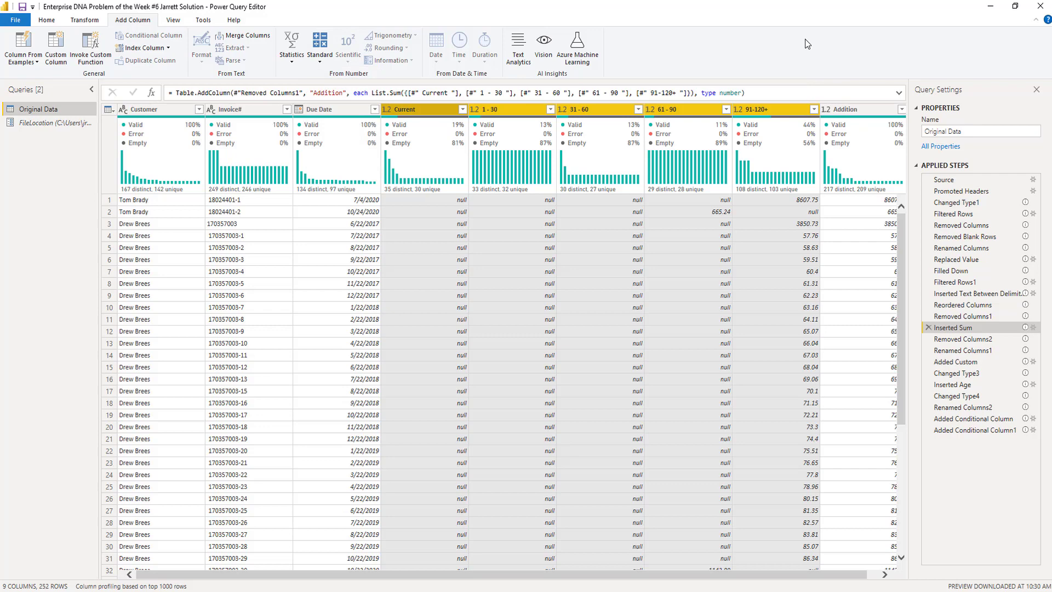
Read the Inserted Sum description, and review the Removed Columns2 and Renamed Columns1 steps.
mouse_move(940, 329)
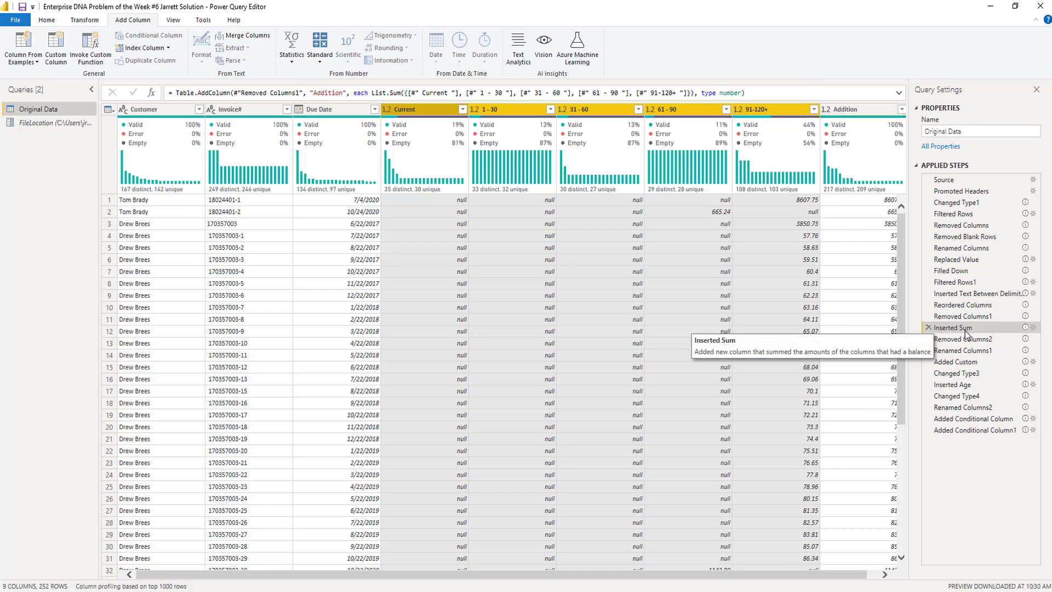
left_click(965, 340)
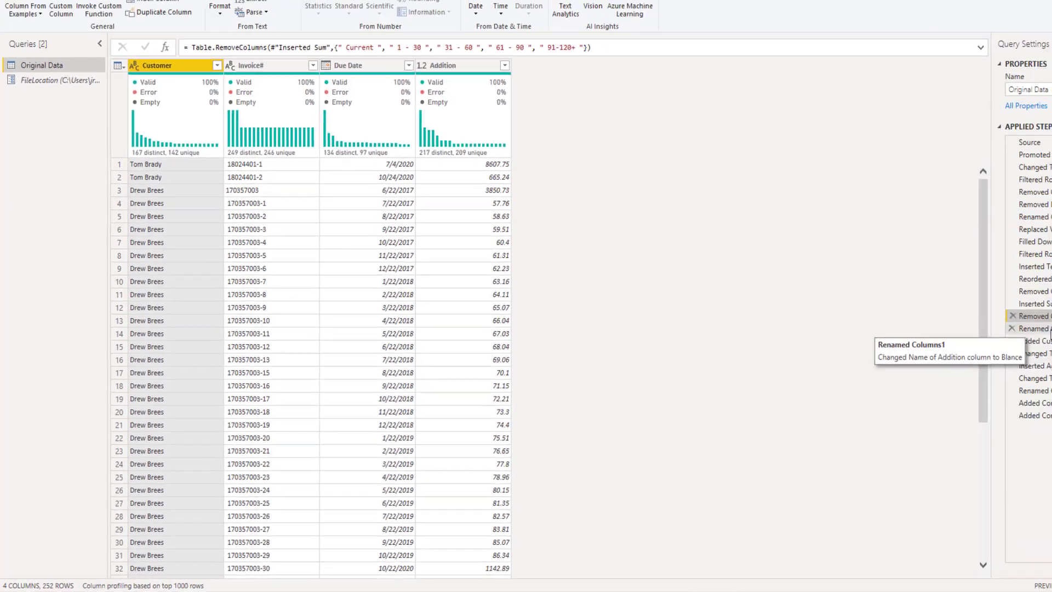
left_click(962, 350)
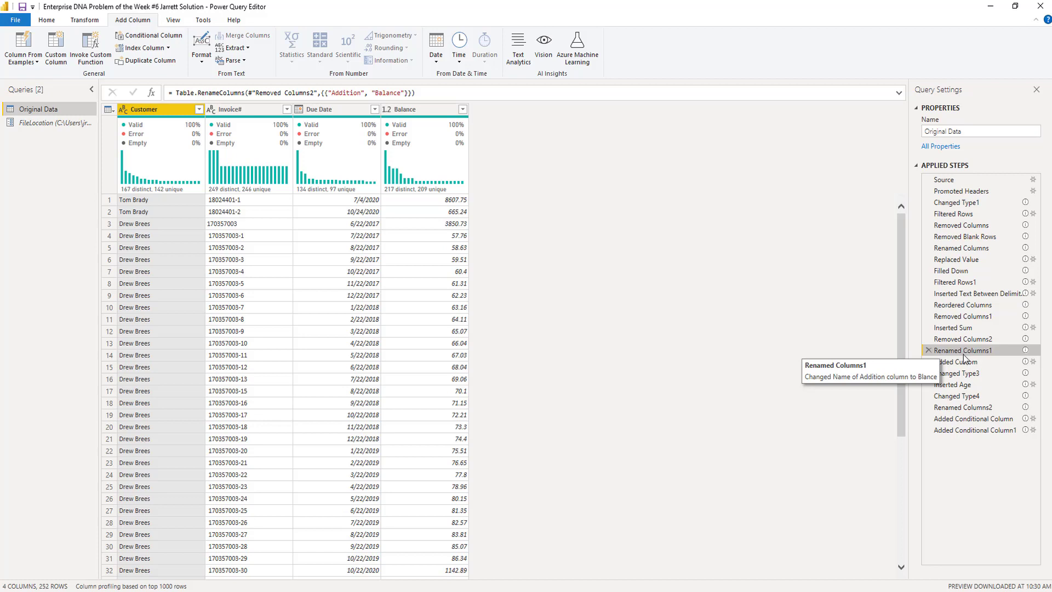
Examine the Todays Date custom column's formula in the Added Custom step, and compare it with the Changed Type3 step.
left_click(962, 362)
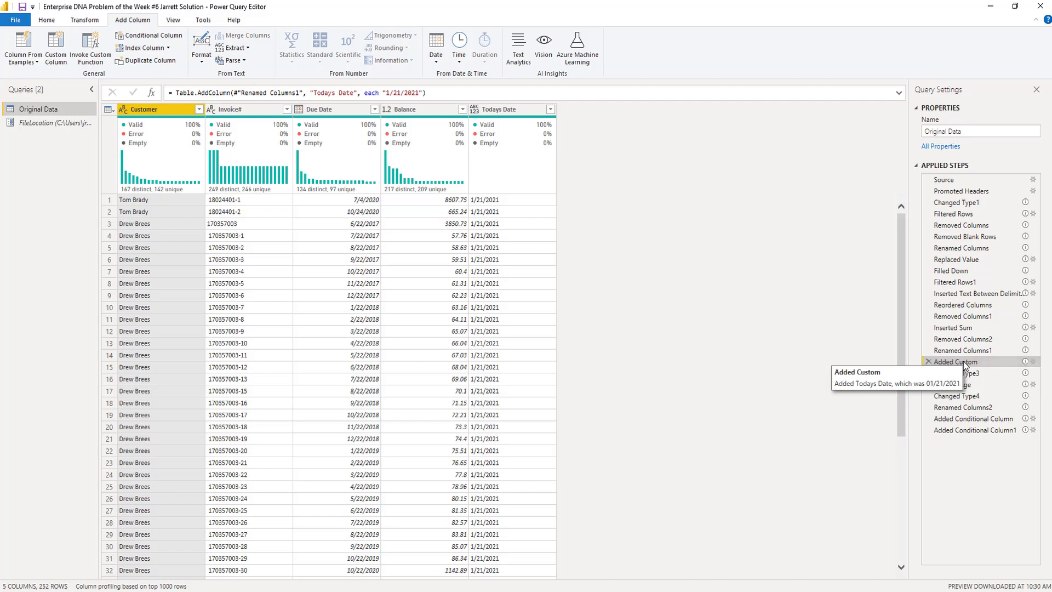
double_click(964, 362)
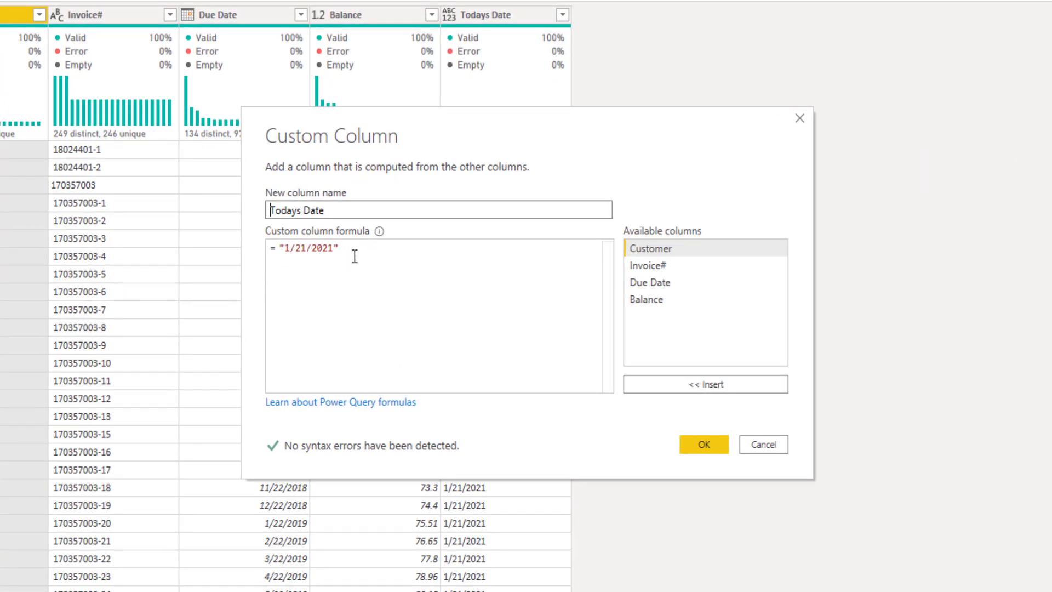
left_click(702, 446)
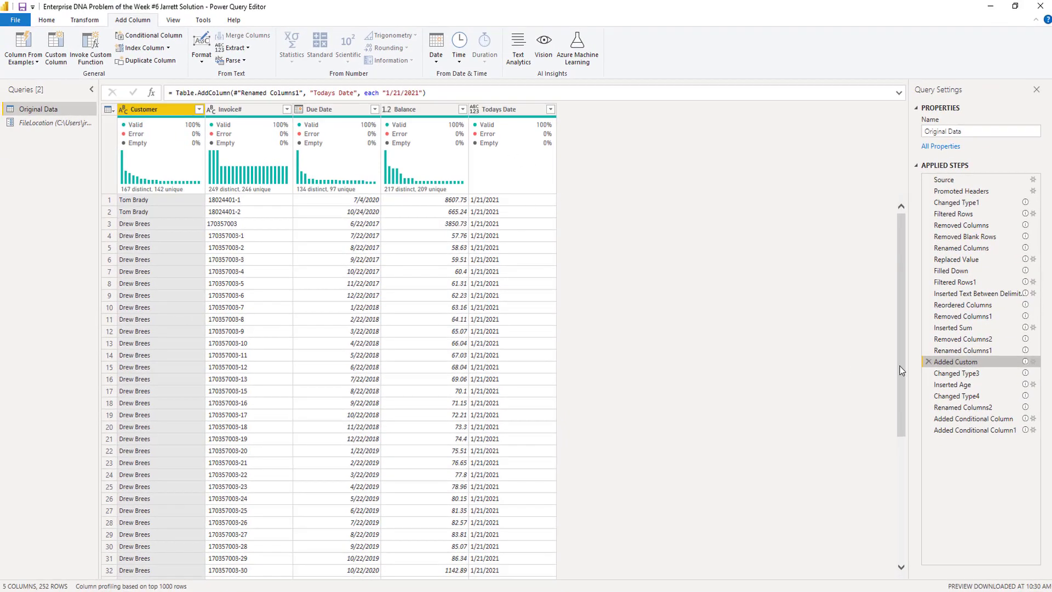
left_click(971, 375)
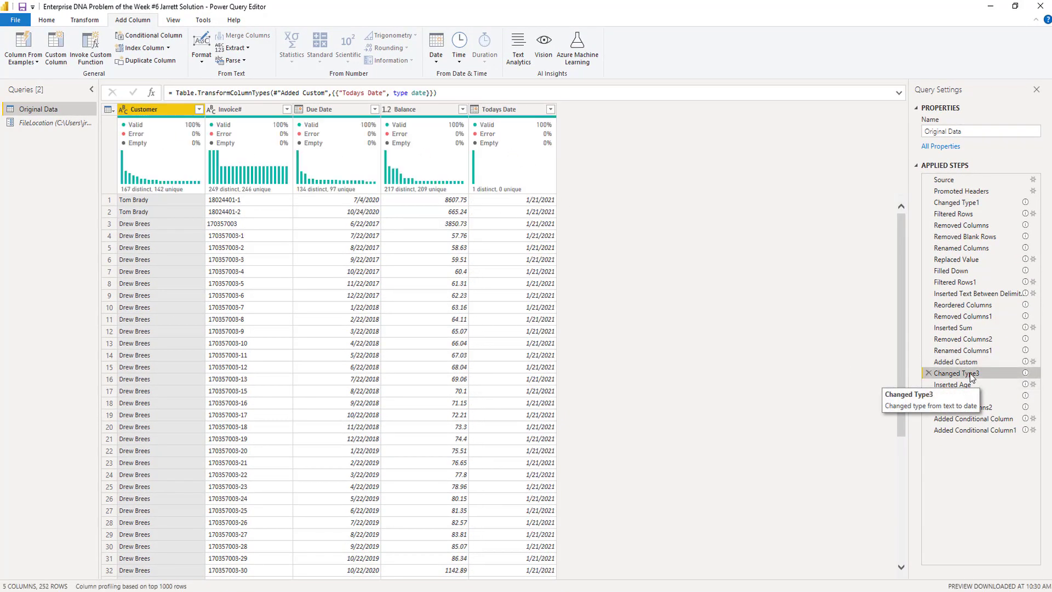
left_click(967, 362)
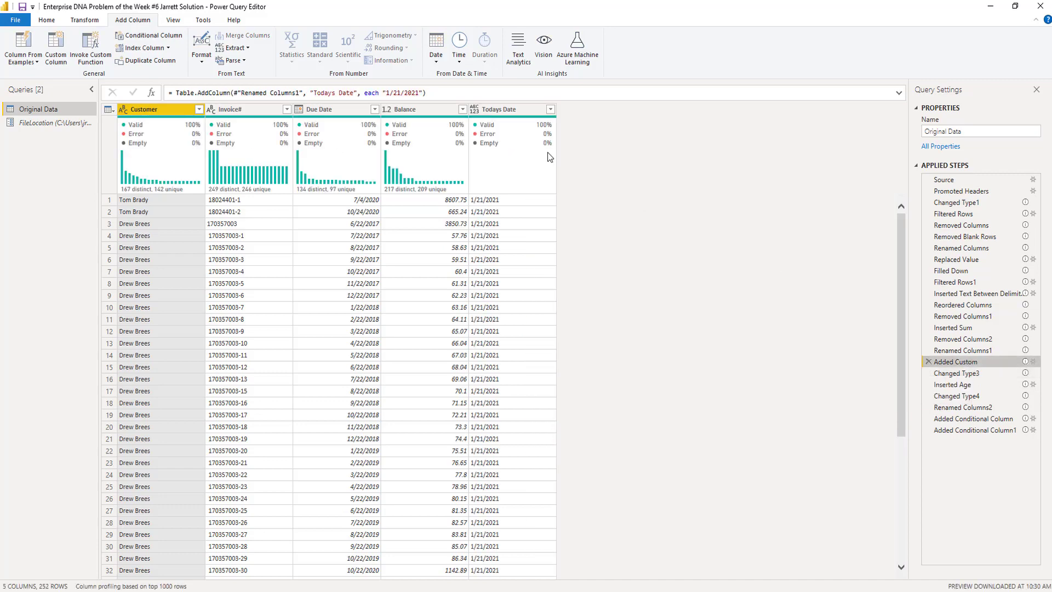
Examine the Changed Type3 and Inserted Age steps, and show the date operations available for Todays Date and Due Date together, without applying one.
left_click(963, 373)
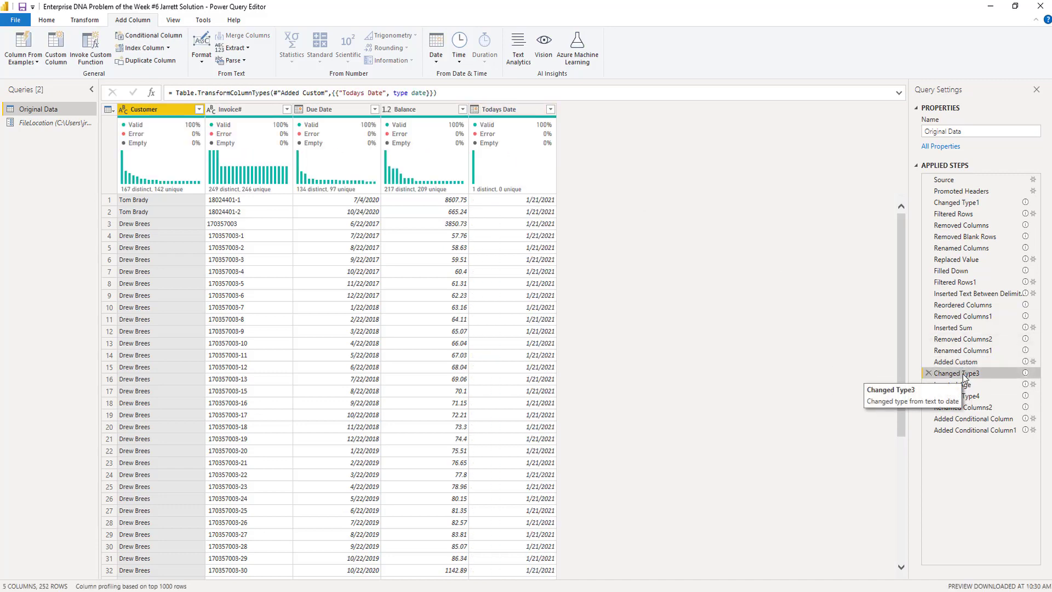
left_click(960, 384)
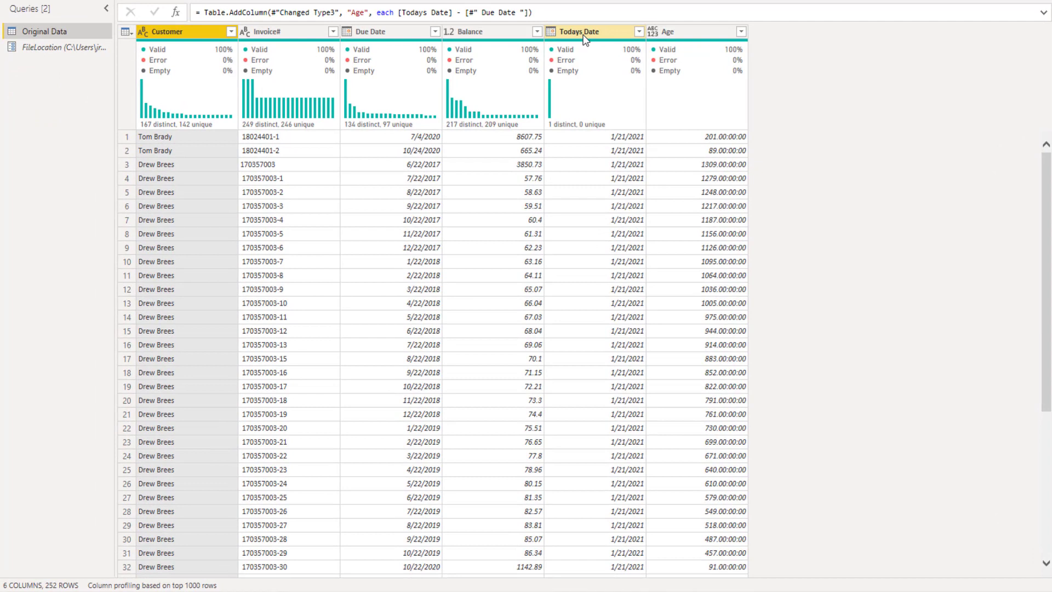
left_click(584, 39)
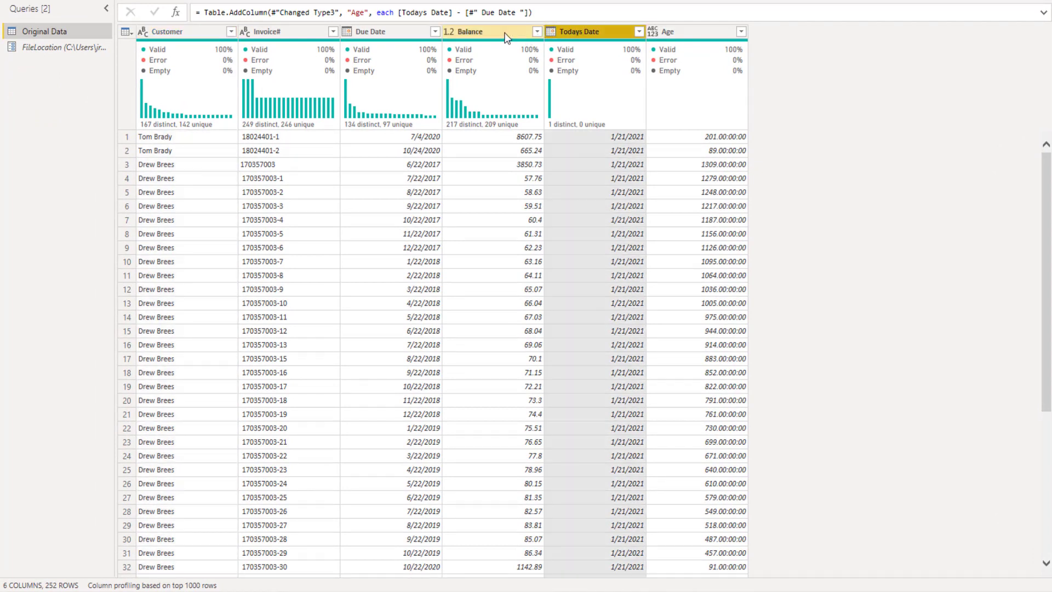
left_click(390, 32, "ctrl")
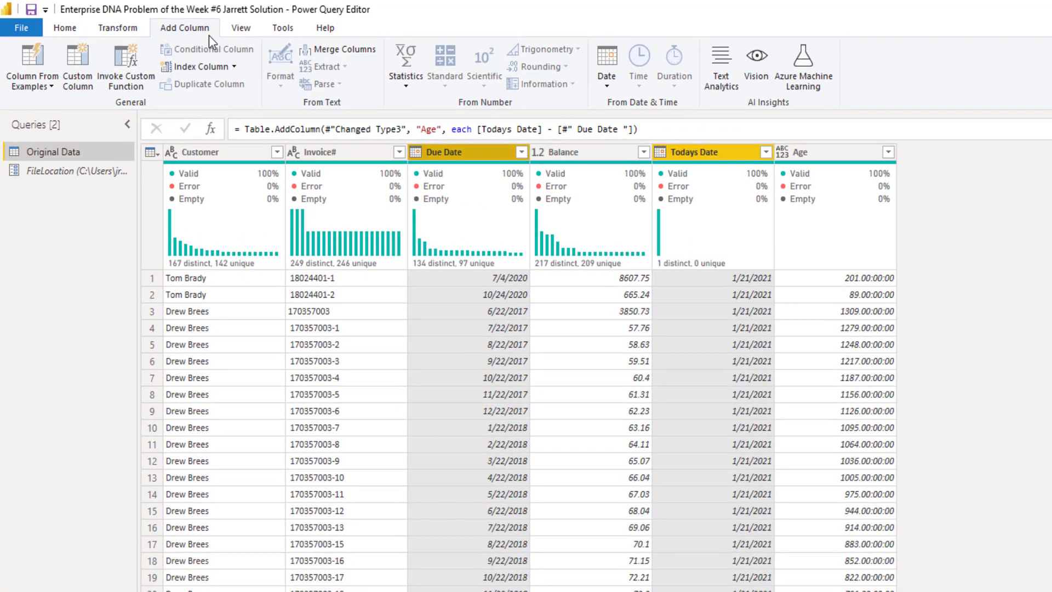
left_click(607, 82)
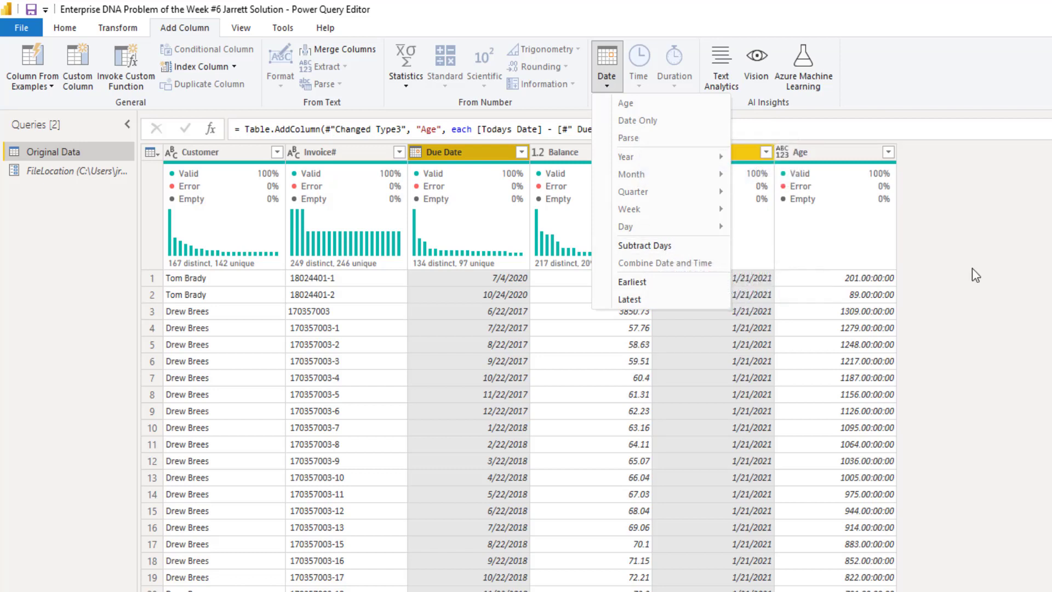
left_click(1024, 256)
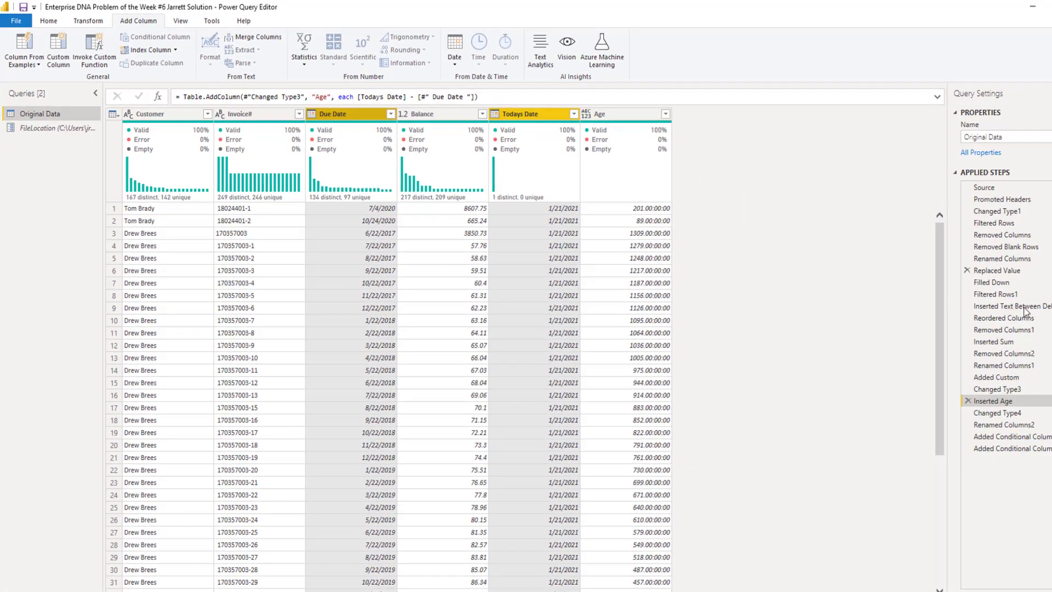
Review the Changed Type4 and Renamed Columns2 steps, and examine the Aging column's conditional clauses in the Added Conditional Column step's settings.
left_click(997, 412)
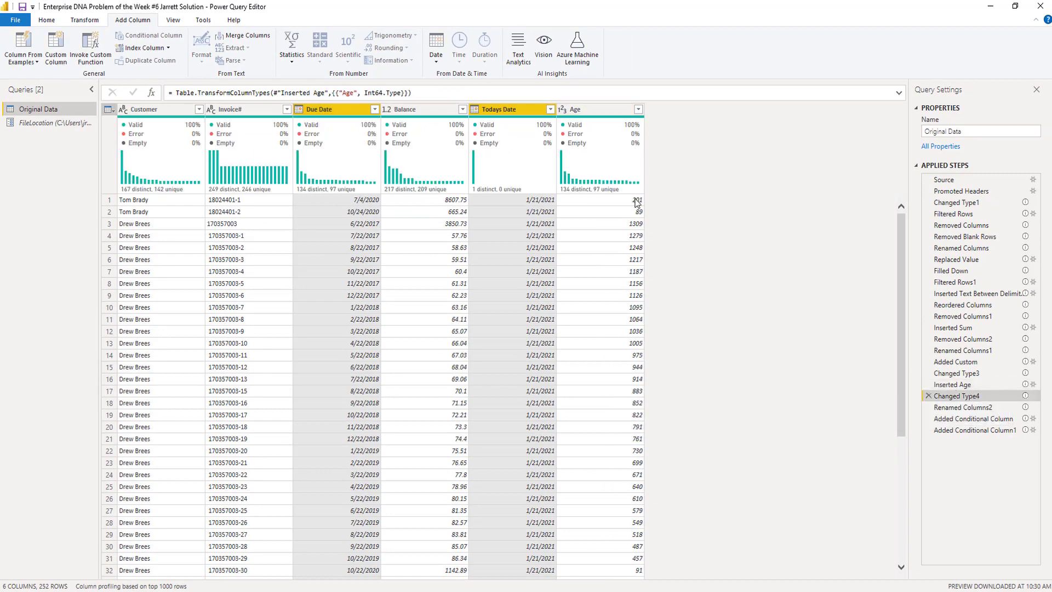
left_click(973, 408)
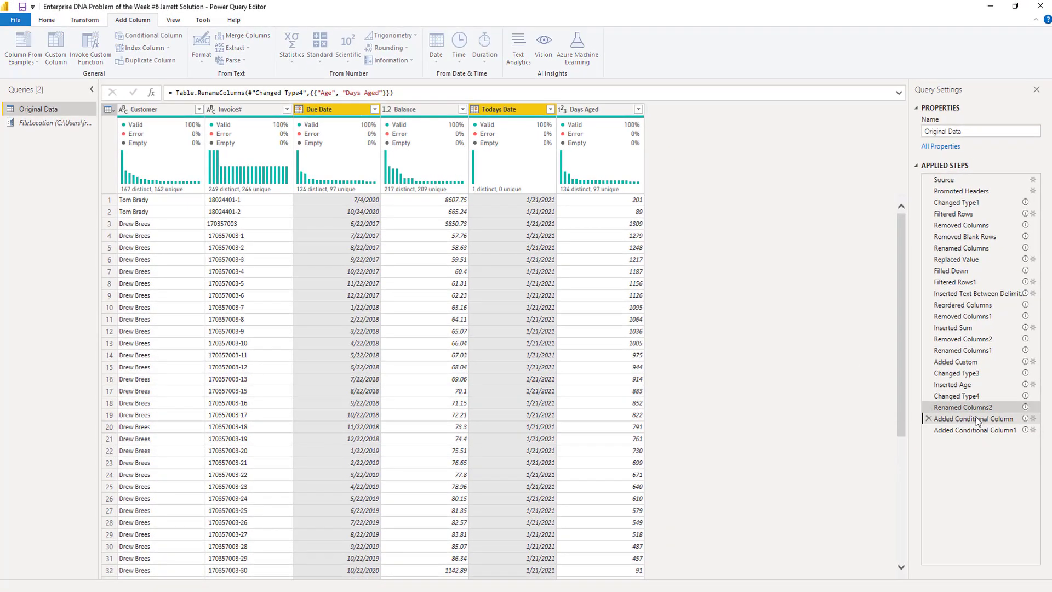
left_click(975, 419)
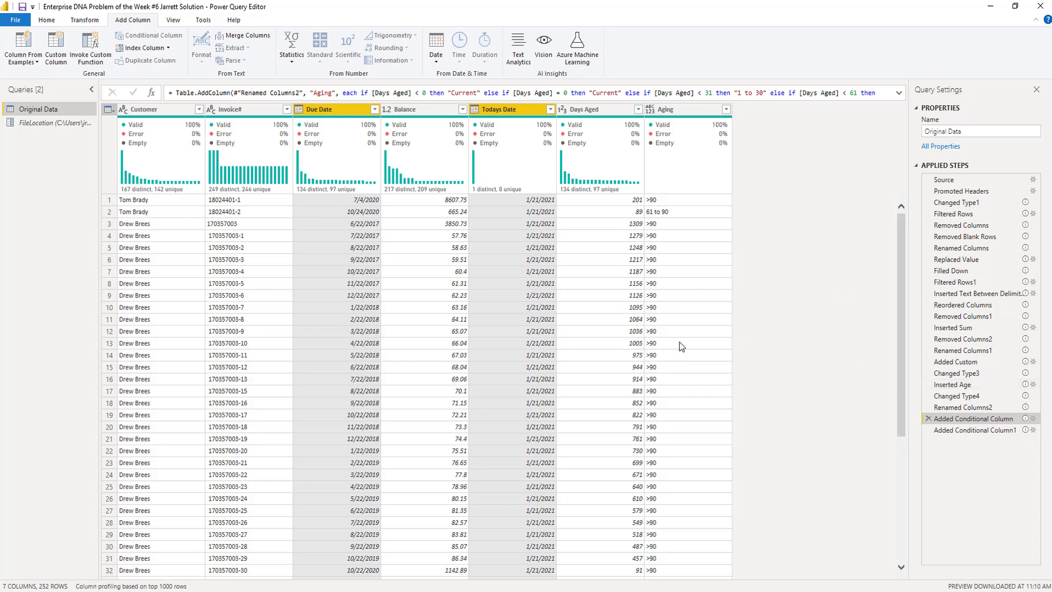
double_click(984, 419)
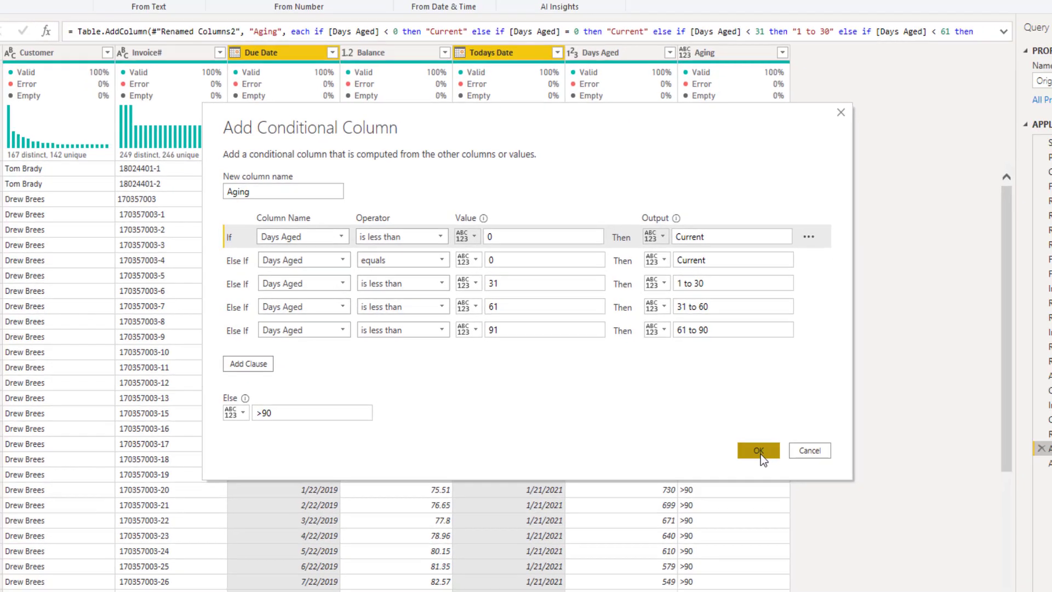
left_click(778, 463)
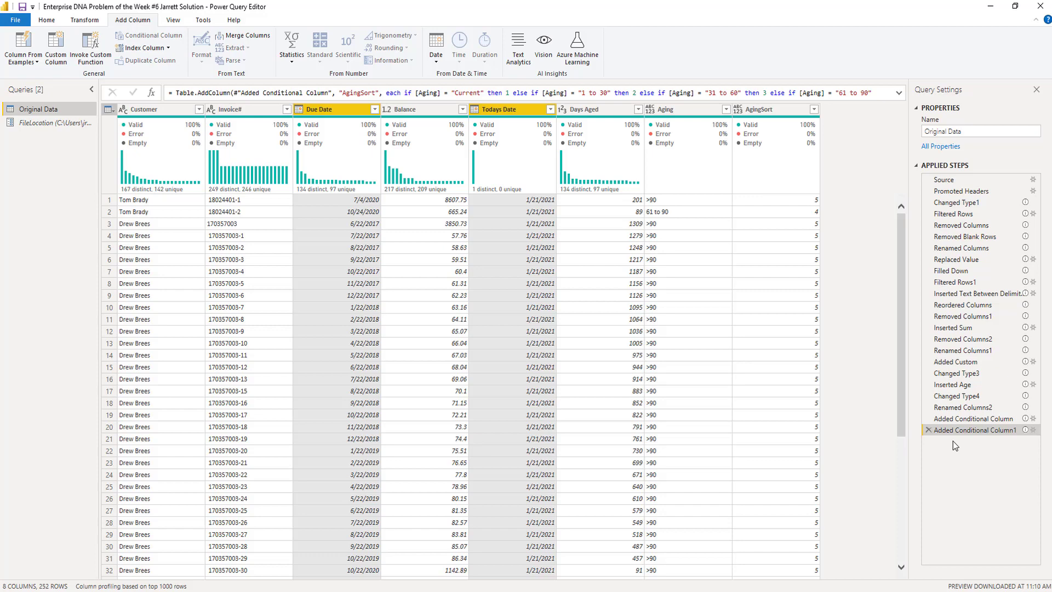
Apply the pending query changes of the Jarrett Solution file and close its Power Query Editor.
left_click(46, 20)
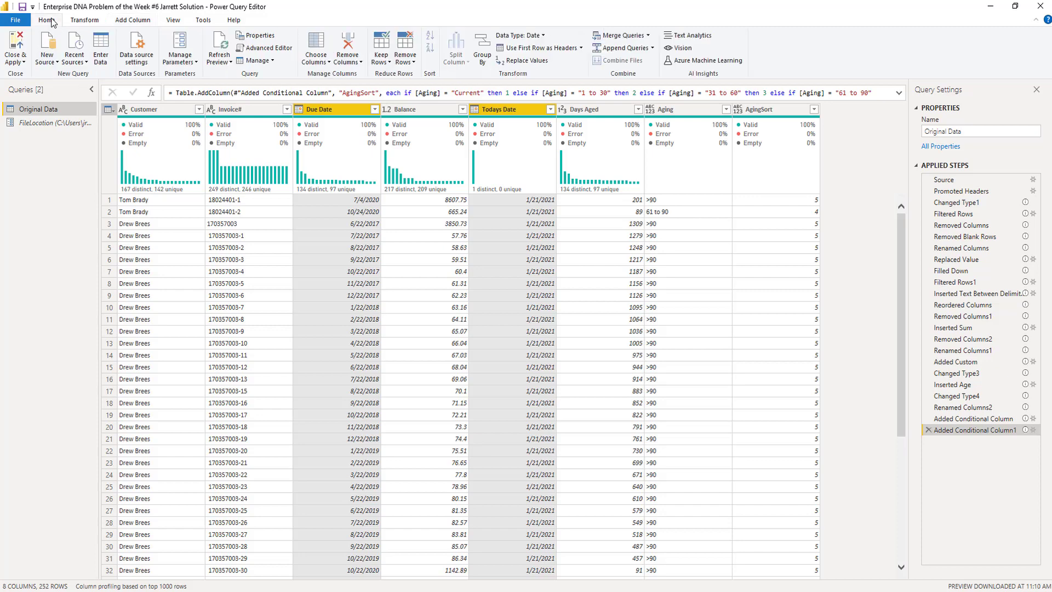
left_click(23, 61)
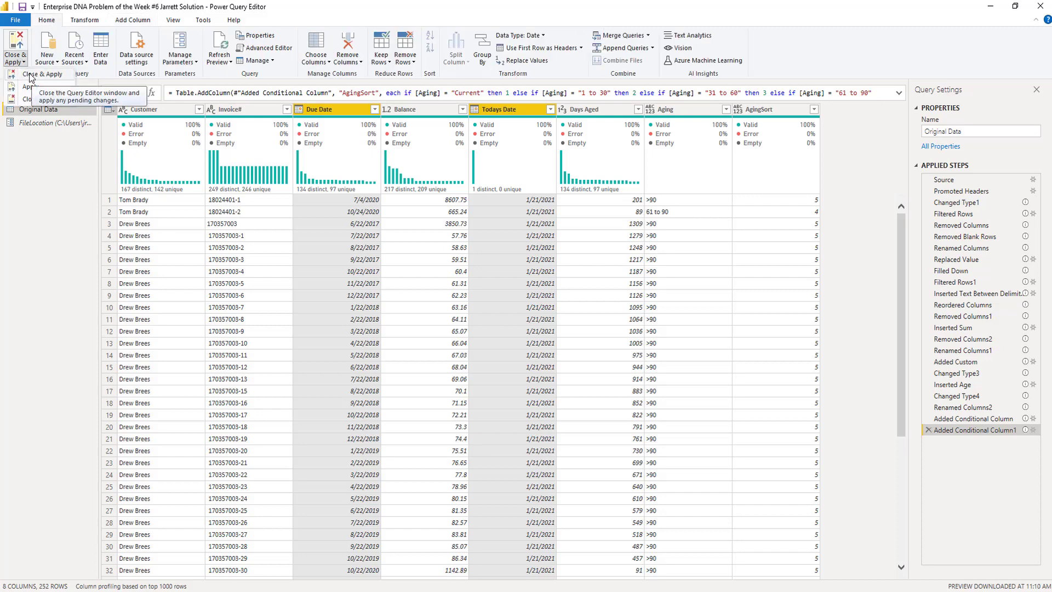
left_click(30, 74)
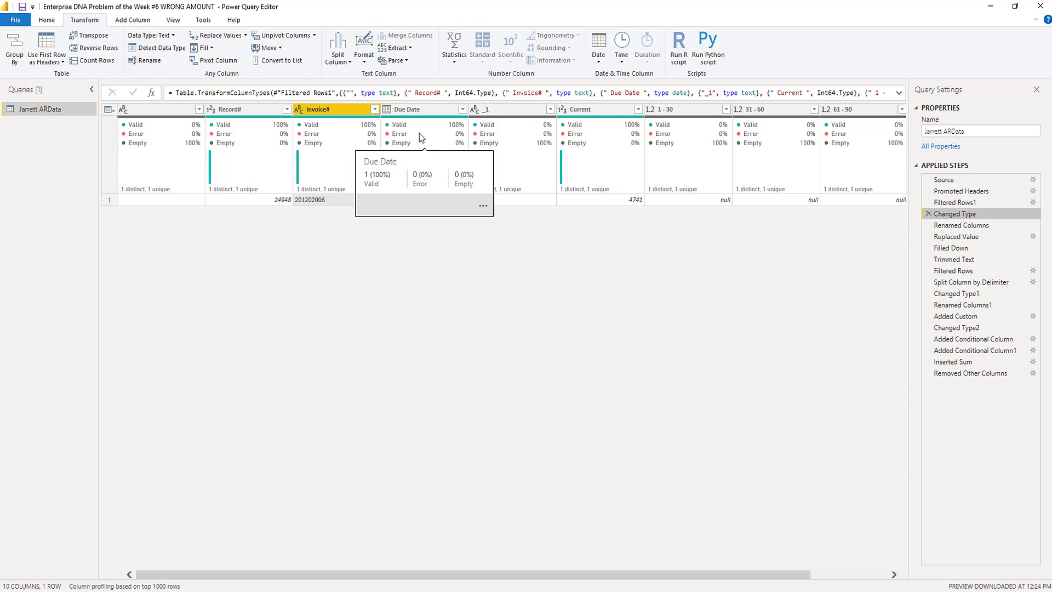
Minimize the WRONG AMOUNT file's Power Query Editor and report windows to bring up the Jarrett Solution report's Solution page.
left_click(991, 7)
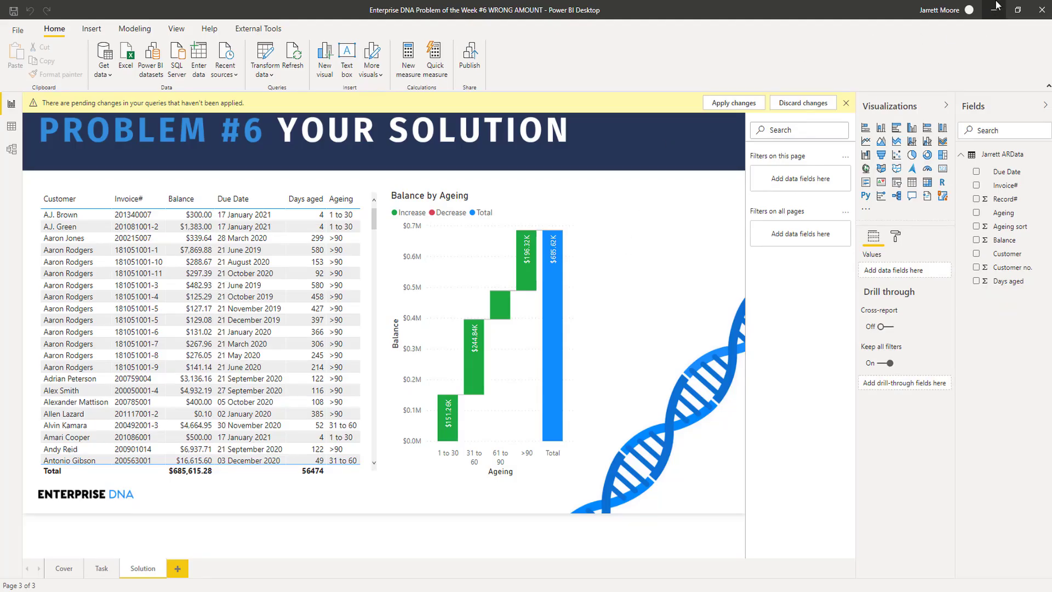
left_click(993, 9)
left_click(584, 161)
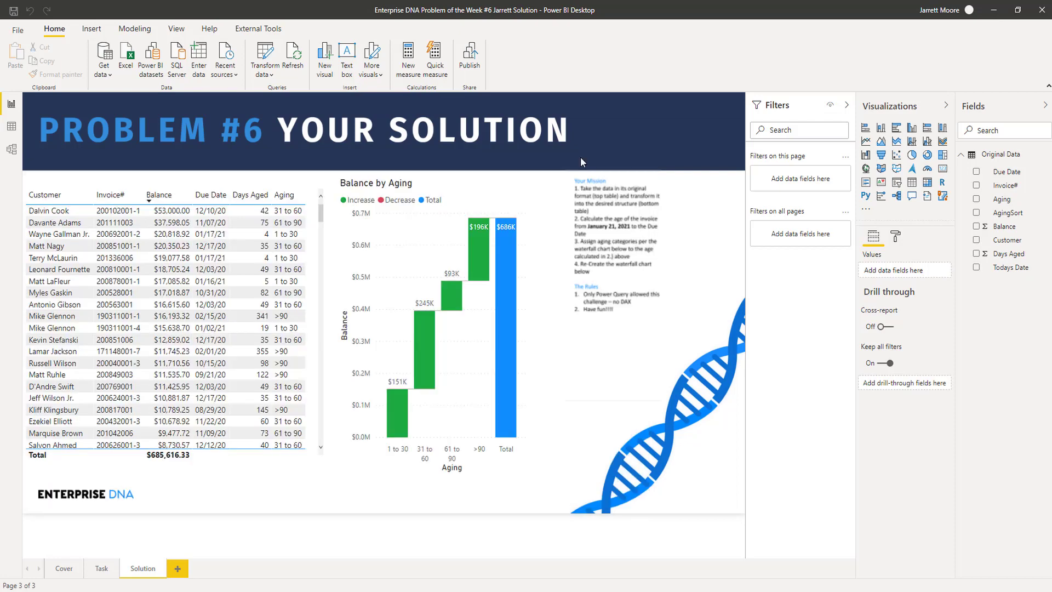